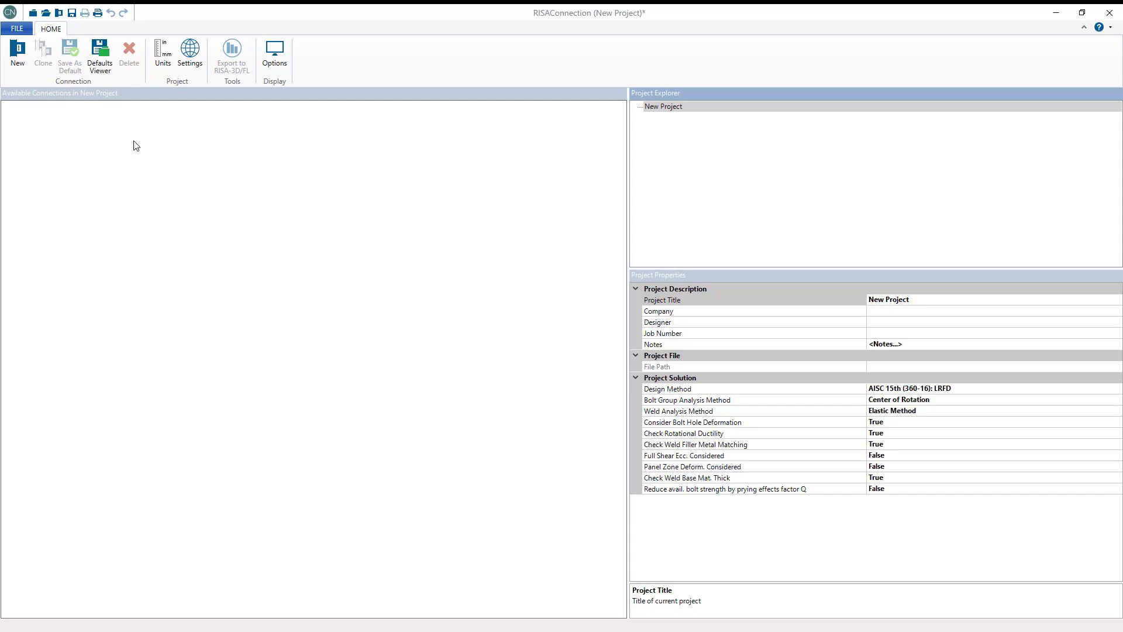
- Switch the Code Spec in Project Settings' Solution options to AISC 14th (360-10): LRFD
{"action": "left_click", "coordinate": [195, 59]}
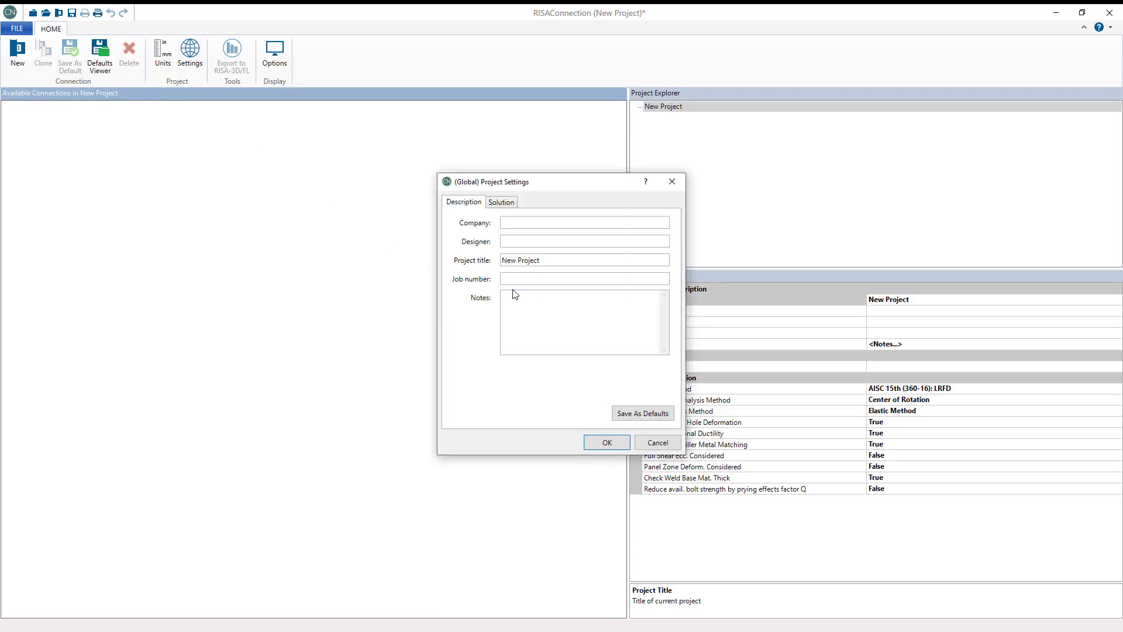
{"action": "left_click", "coordinate": [502, 202]}
{"action": "left_click", "coordinate": [590, 245]}
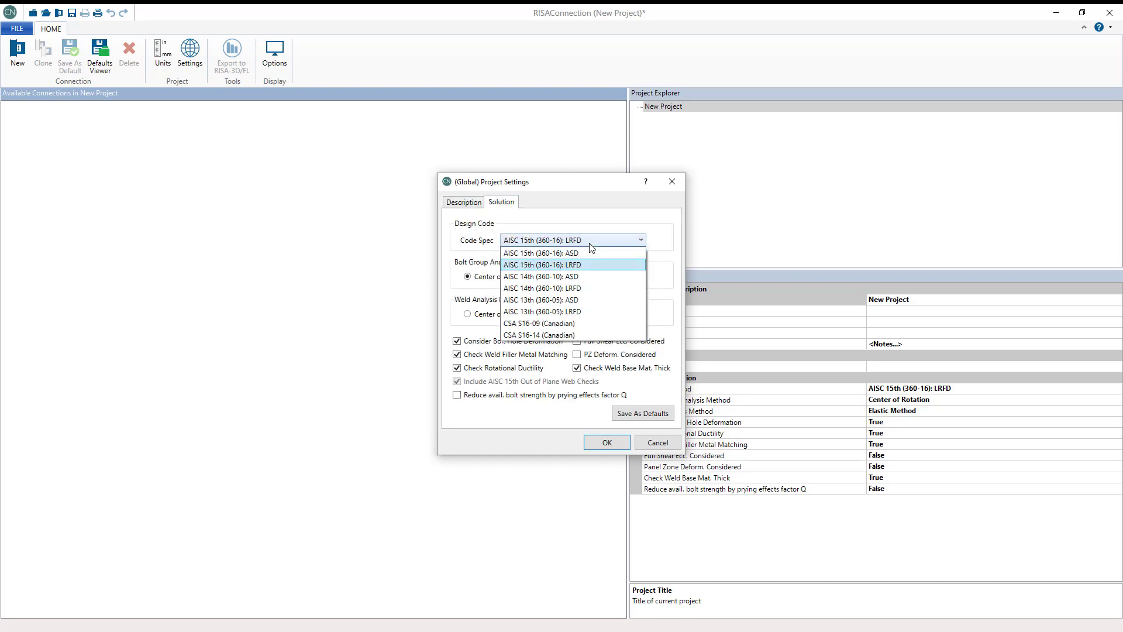
{"action": "left_click", "coordinate": [577, 288]}
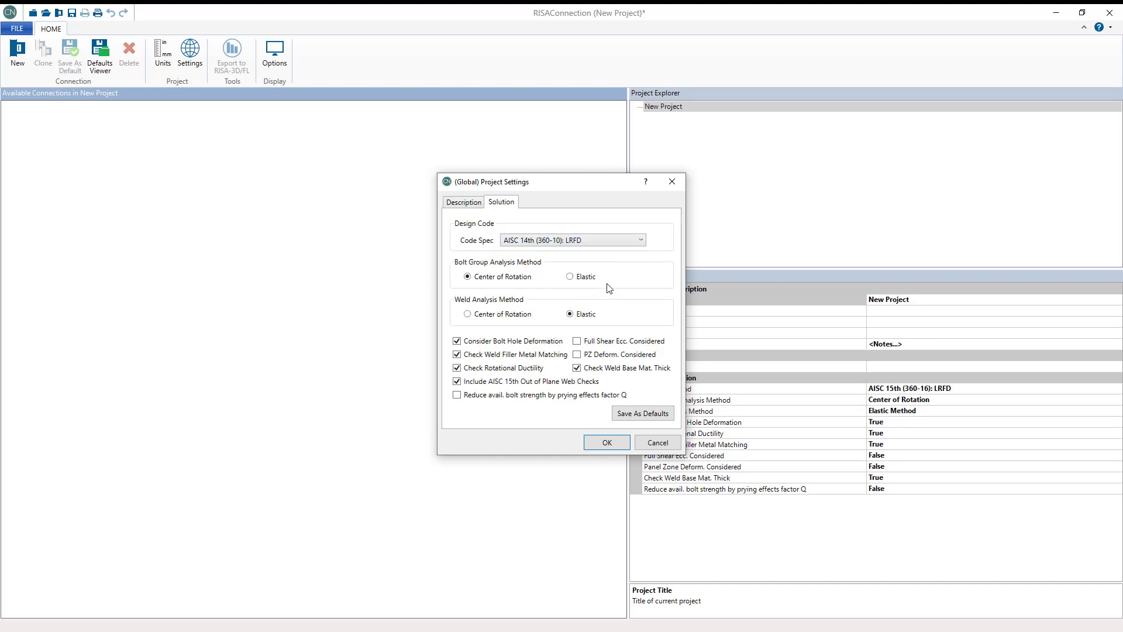
{"action": "left_click", "coordinate": [620, 448]}
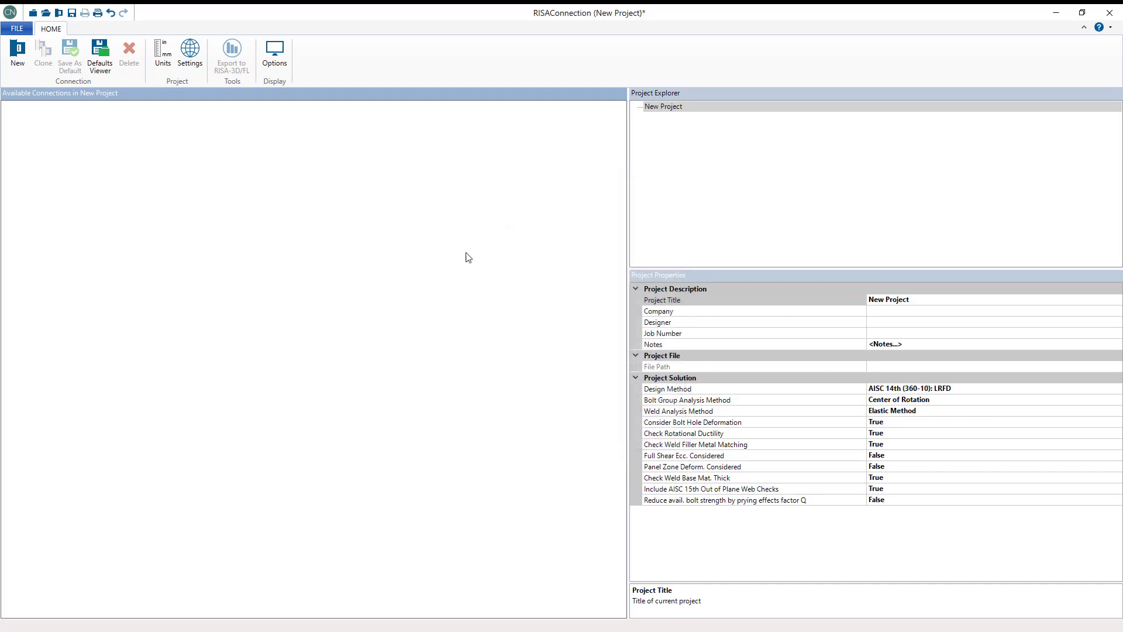
- Create a new Shear > Beam/Column Shear Tab connection
{"action": "left_click", "coordinate": [17, 58]}
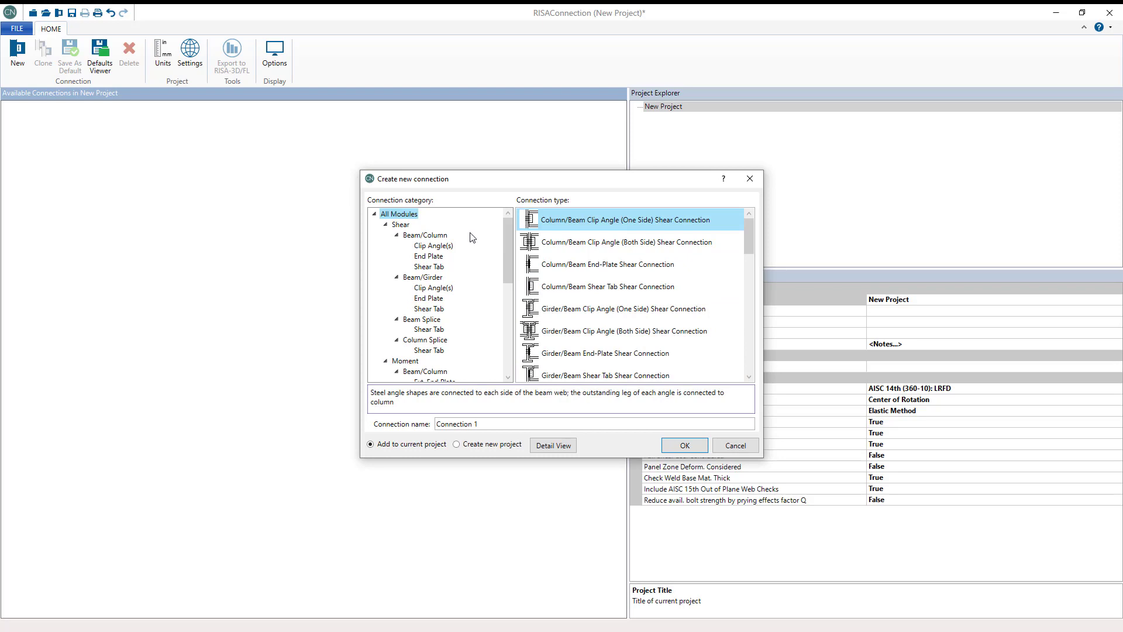
{"action": "left_click", "coordinate": [374, 215]}
{"action": "left_click", "coordinate": [394, 226]}
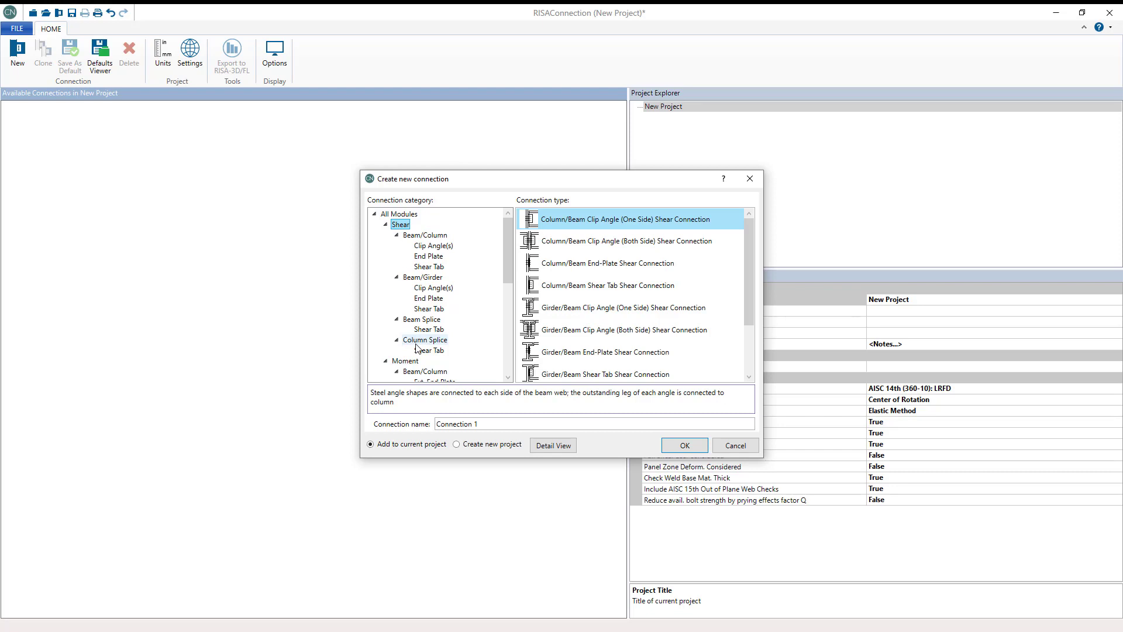
{"action": "left_click", "coordinate": [428, 266]}
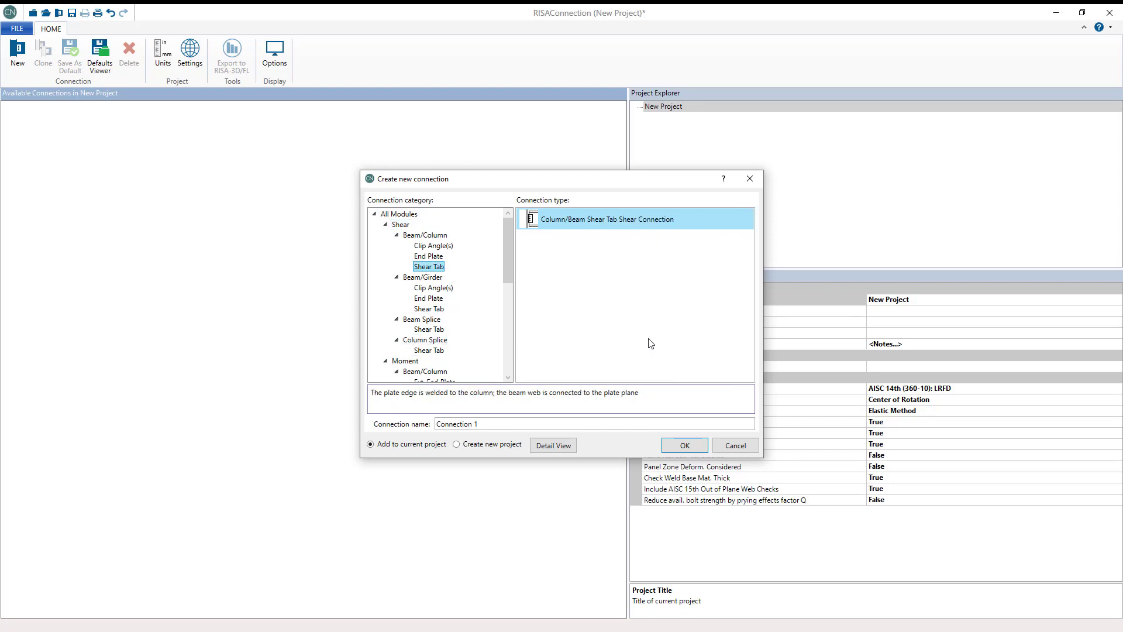
{"action": "left_click", "coordinate": [676, 446]}
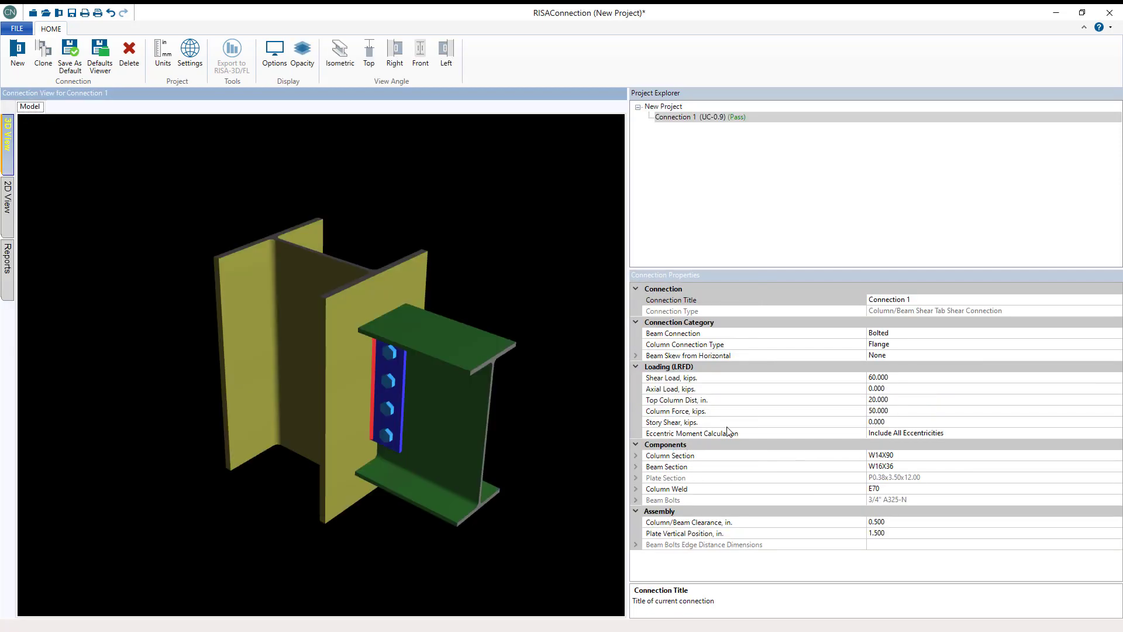
- Set the beam skew from horizontal to Left with a 10 degree skew angle
{"action": "left_click", "coordinate": [635, 356]}
{"action": "left_click", "coordinate": [1117, 355]}
{"action": "left_click", "coordinate": [879, 376]}
{"action": "left_click", "coordinate": [917, 367]}
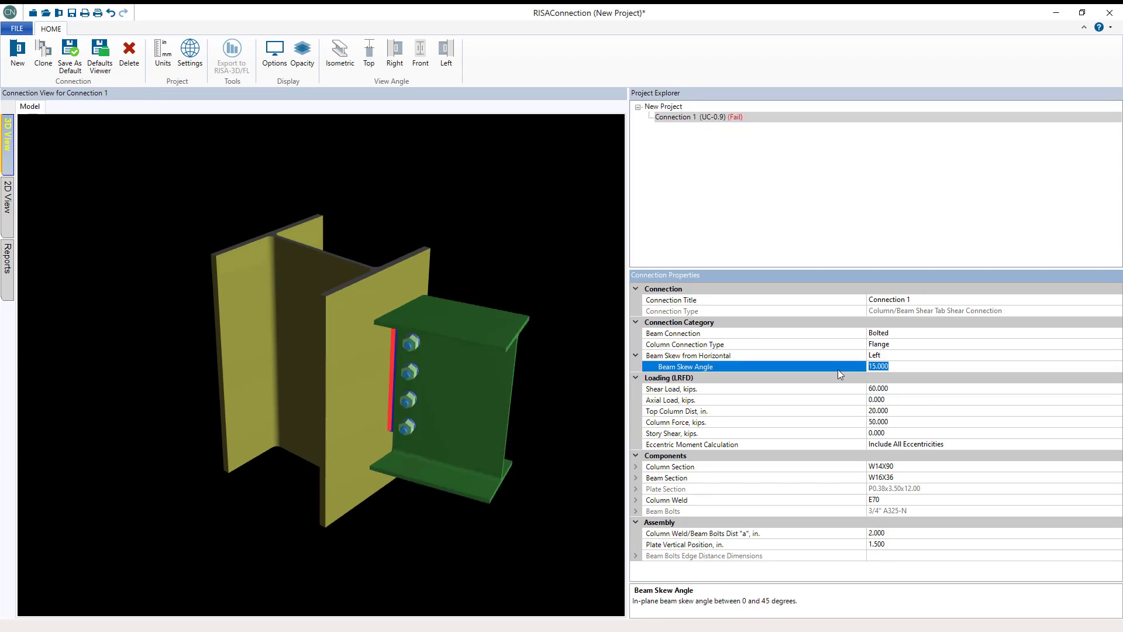
{"action": "type", "text": "10"}
{"action": "left_click", "coordinate": [919, 391]}
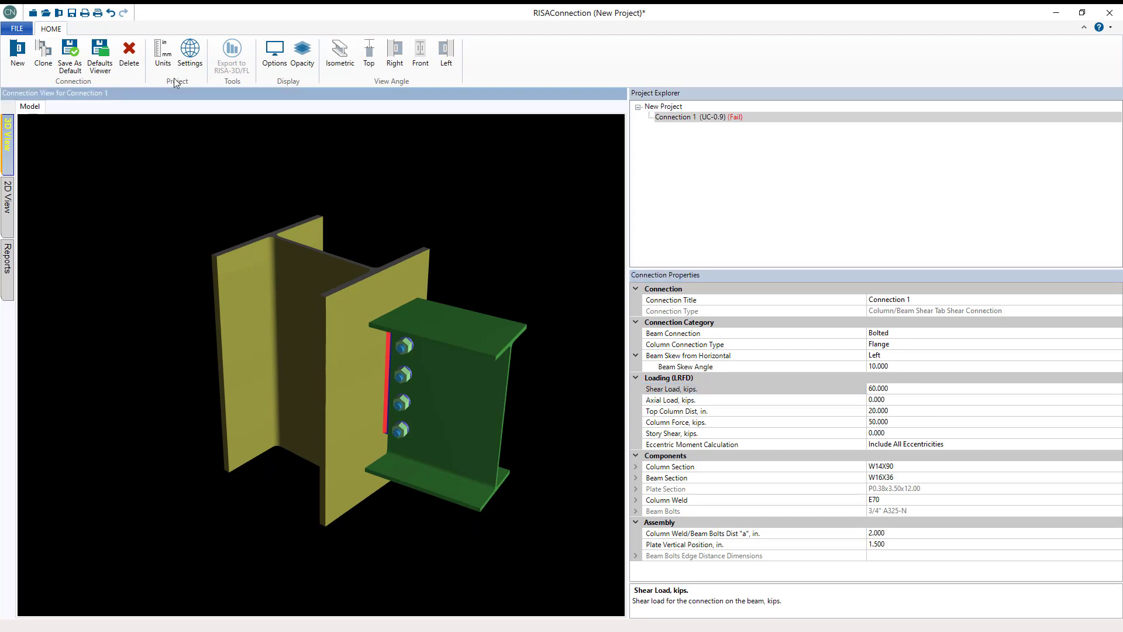
- Add a one-sided Beam/Girder Clip Angle(s) connection named 'Girder Angle'
{"action": "left_click", "coordinate": [16, 53]}
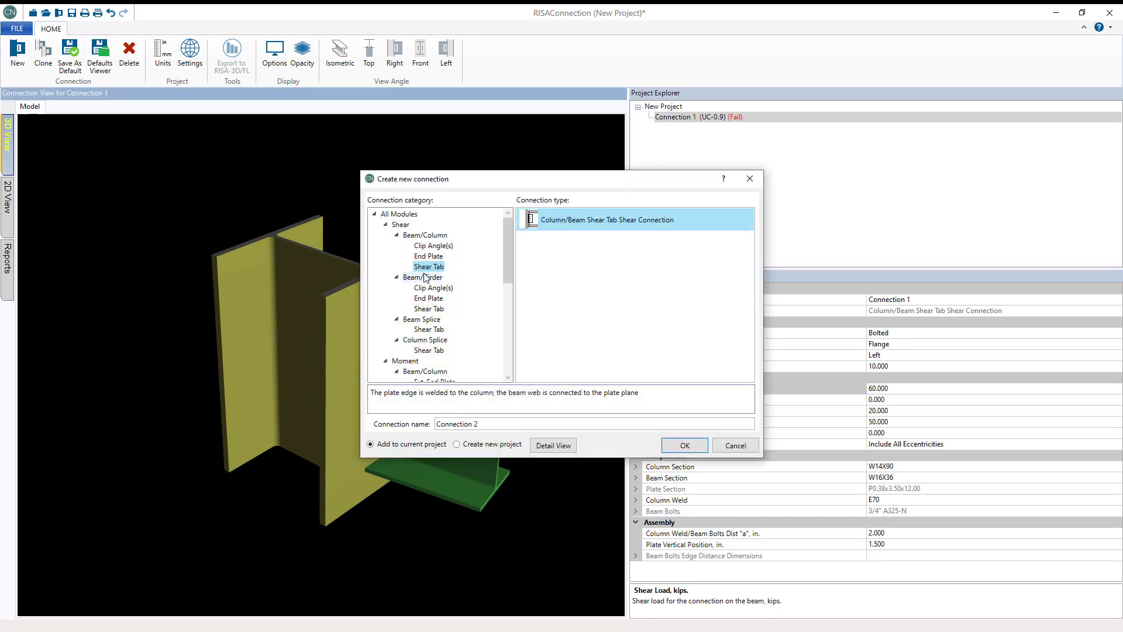
{"action": "left_click", "coordinate": [432, 287]}
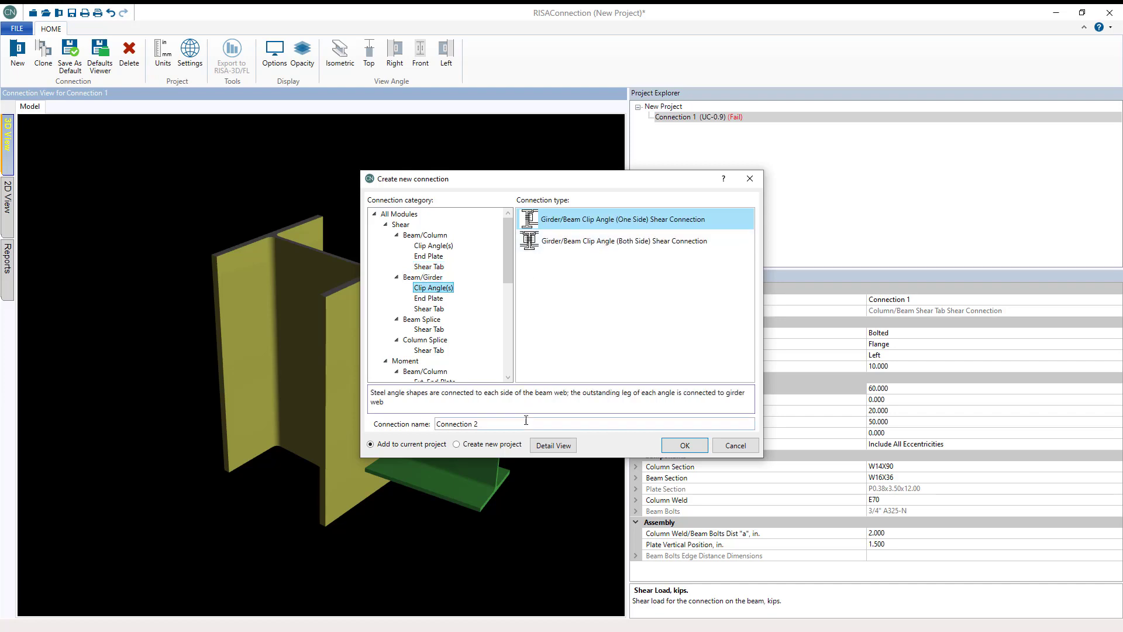
{"action": "left_click_drag", "start_coordinate": [479, 423], "coordinate": [397, 431]}
{"action": "type", "text": "Girder Angle"}
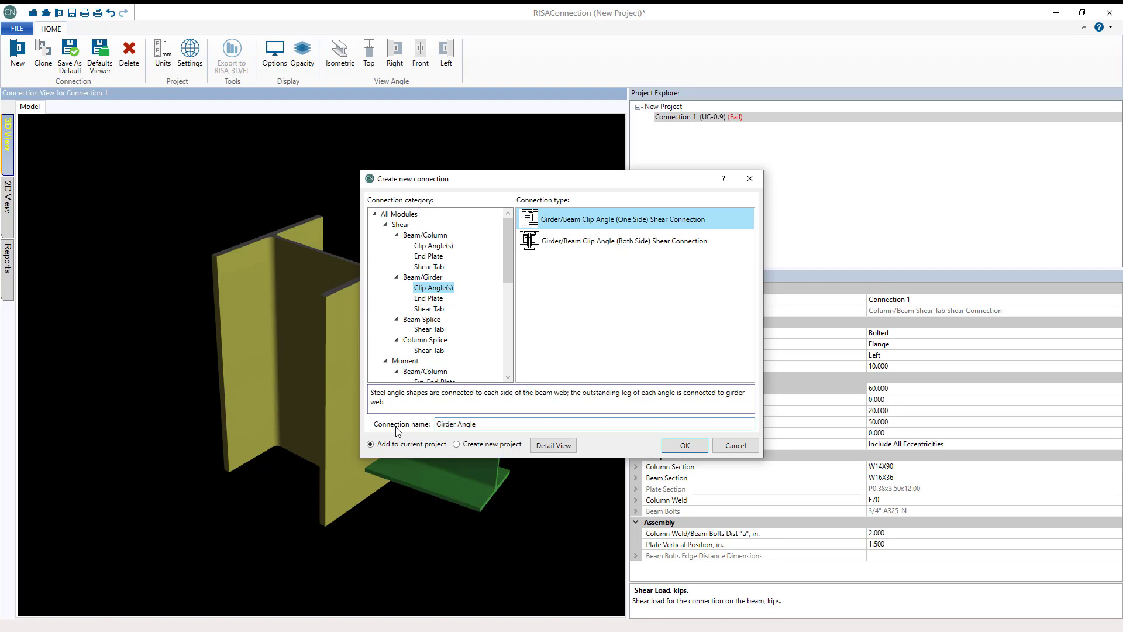
{"action": "left_click", "coordinate": [677, 447]}
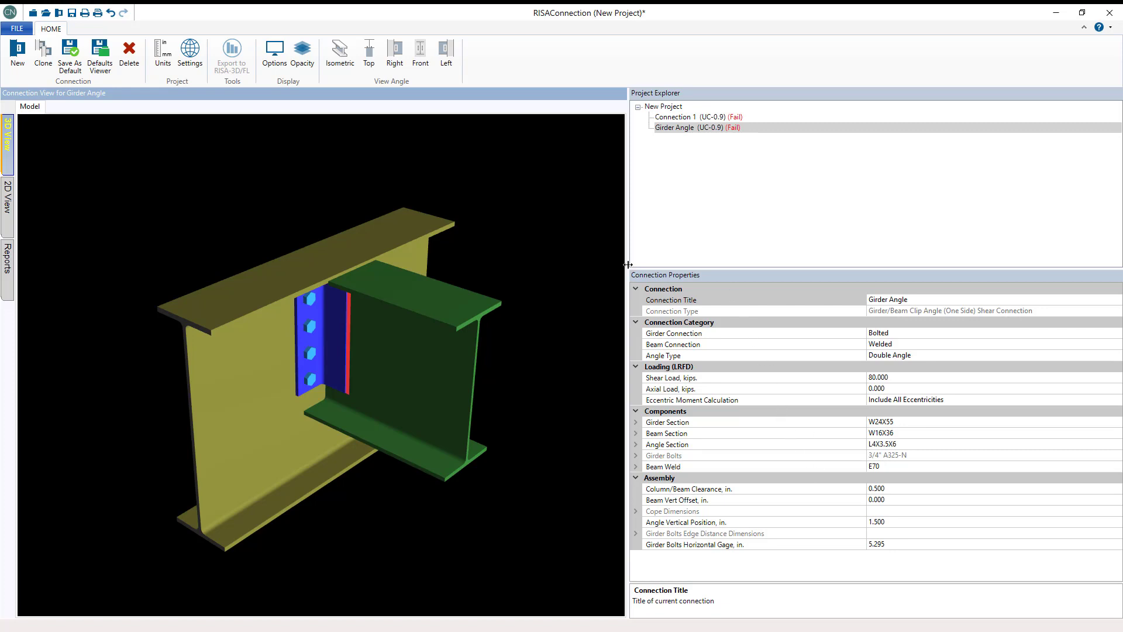
{"action": "left_click", "coordinate": [646, 281]}
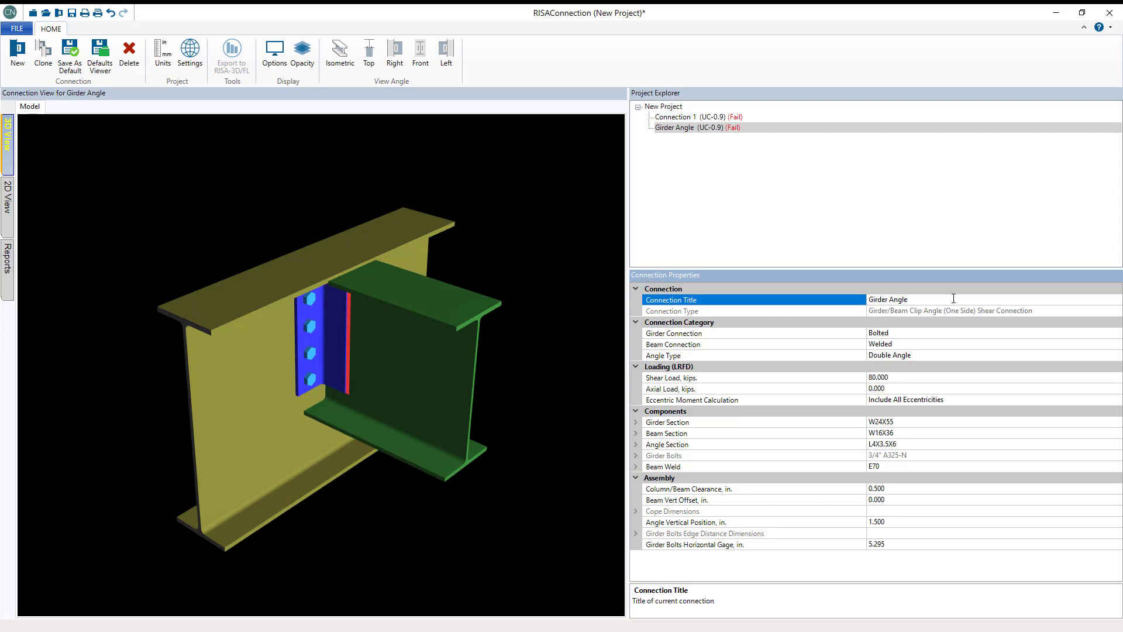
{"action": "left_click_drag", "start_coordinate": [910, 299], "coordinate": [862, 300]}
{"action": "left_click", "coordinate": [934, 331]}
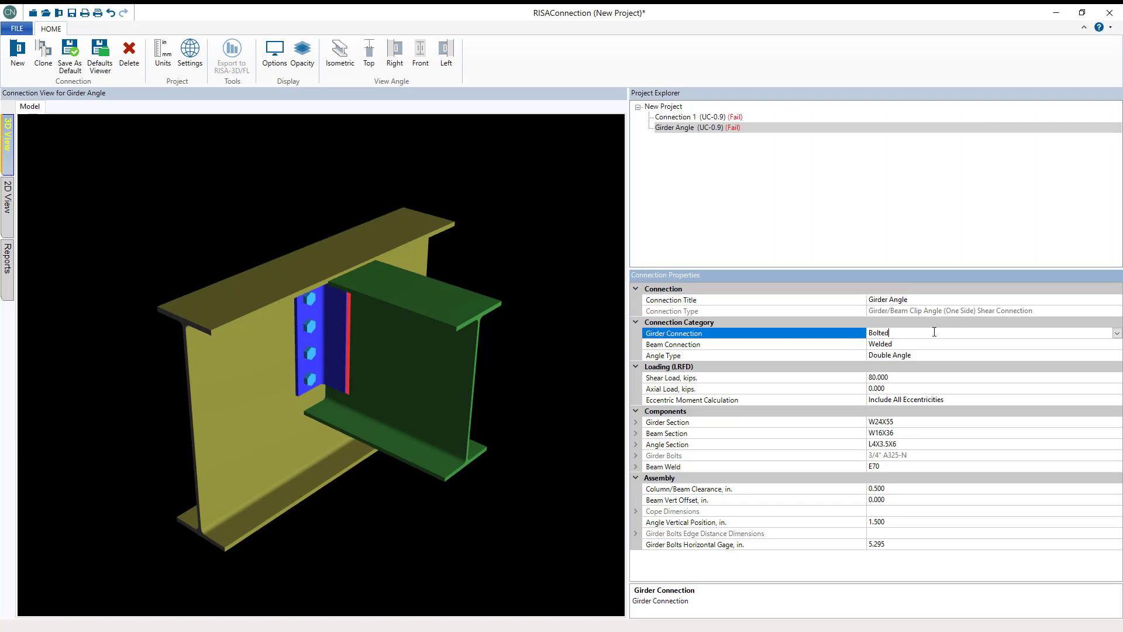
{"action": "left_click", "coordinate": [1117, 332]}
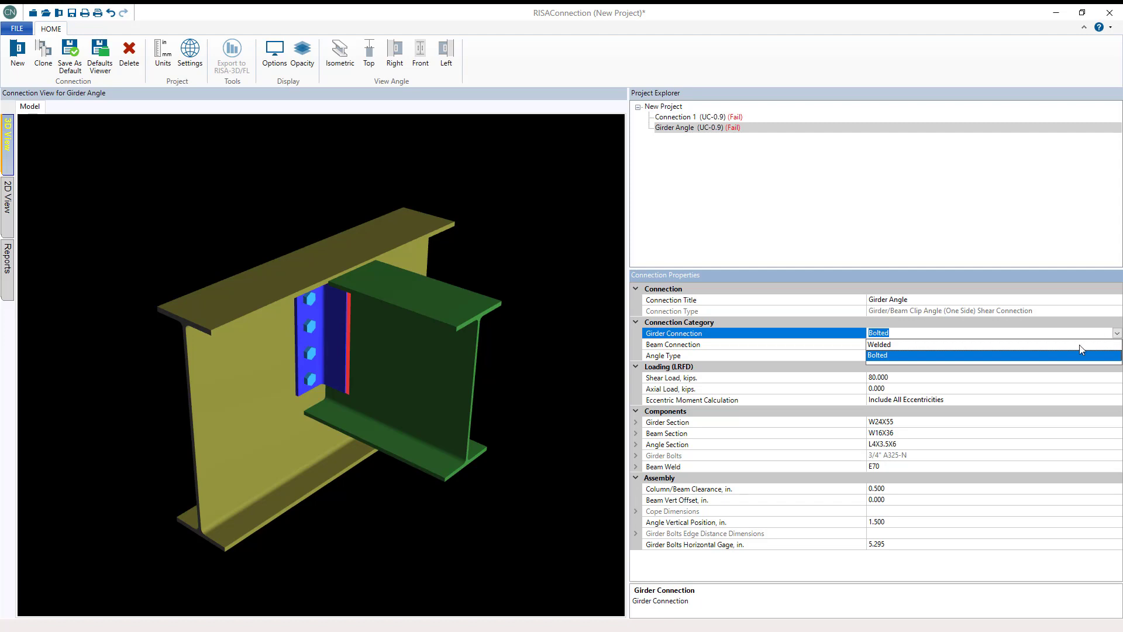
{"action": "left_click", "coordinate": [899, 345]}
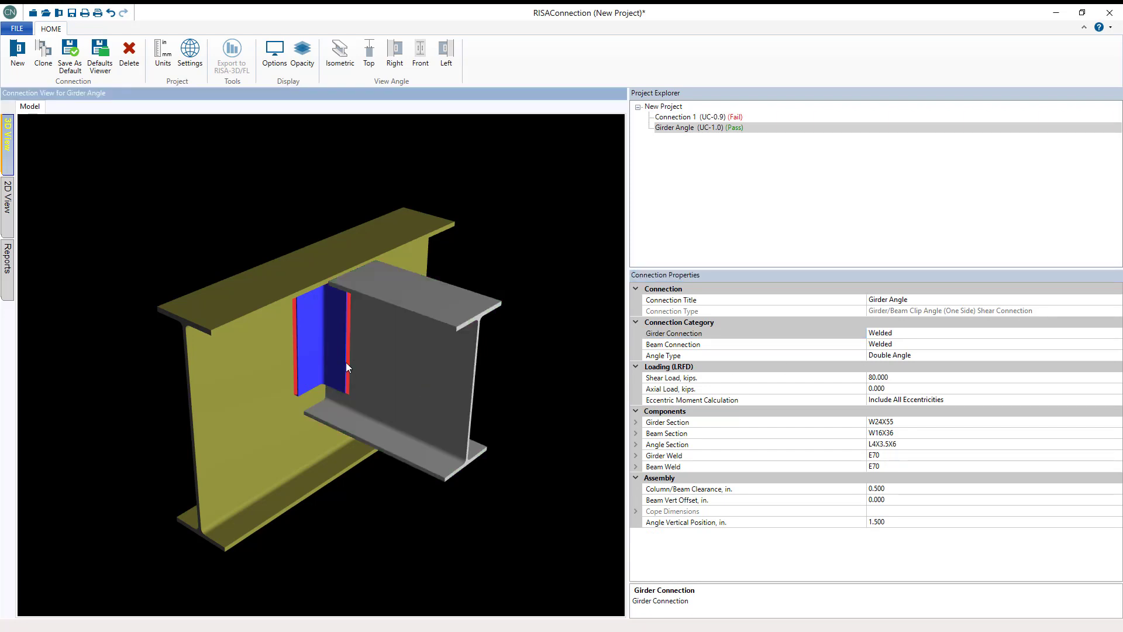
{"action": "left_click", "coordinate": [300, 370]}
{"action": "left_click", "coordinate": [1118, 334]}
{"action": "left_click", "coordinate": [1118, 333]}
{"action": "left_click", "coordinate": [890, 355]}
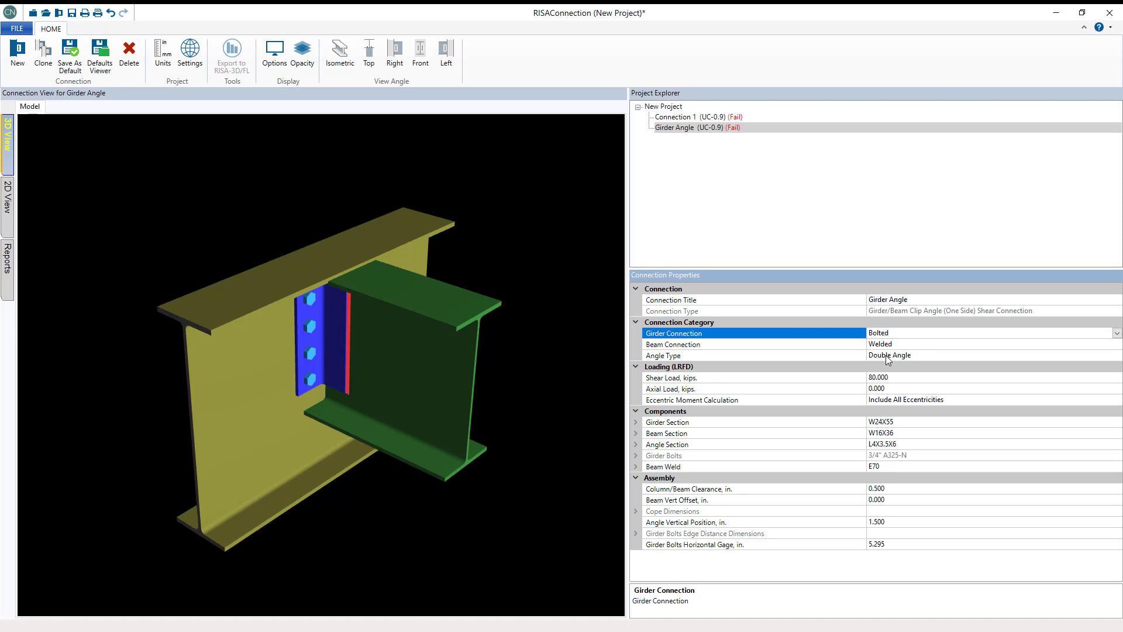
- Change the Angle Type to Single Angle, viewing the girder web side of the model
{"action": "left_click", "coordinate": [888, 355]}
{"action": "left_click", "coordinate": [1117, 355]}
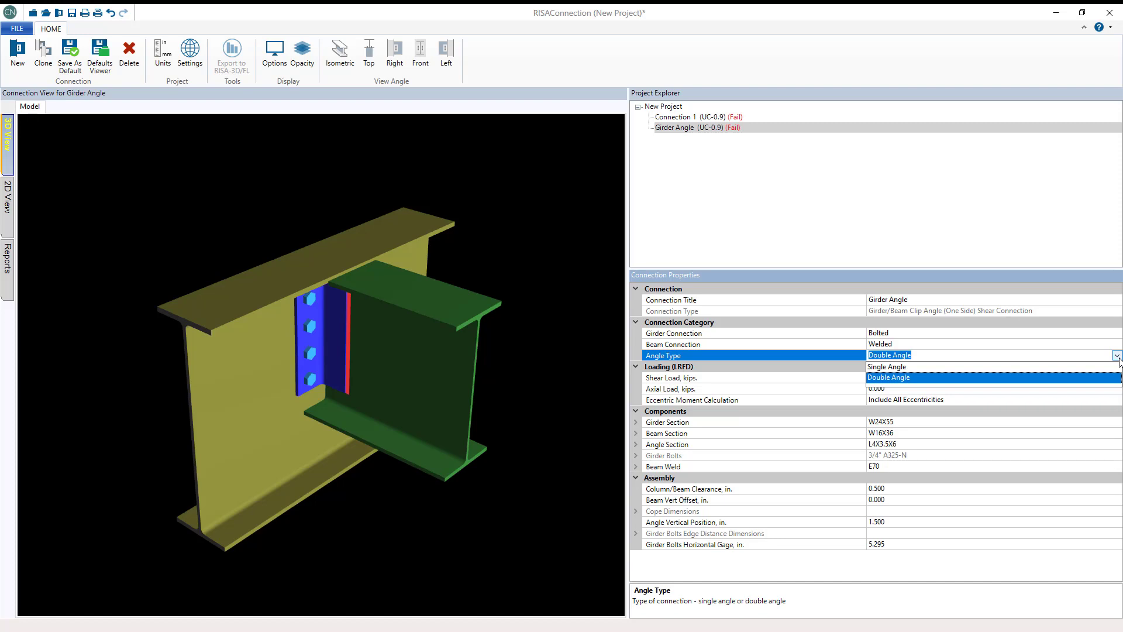
{"action": "left_click", "coordinate": [1069, 366]}
{"action": "left_click", "coordinate": [523, 382]}
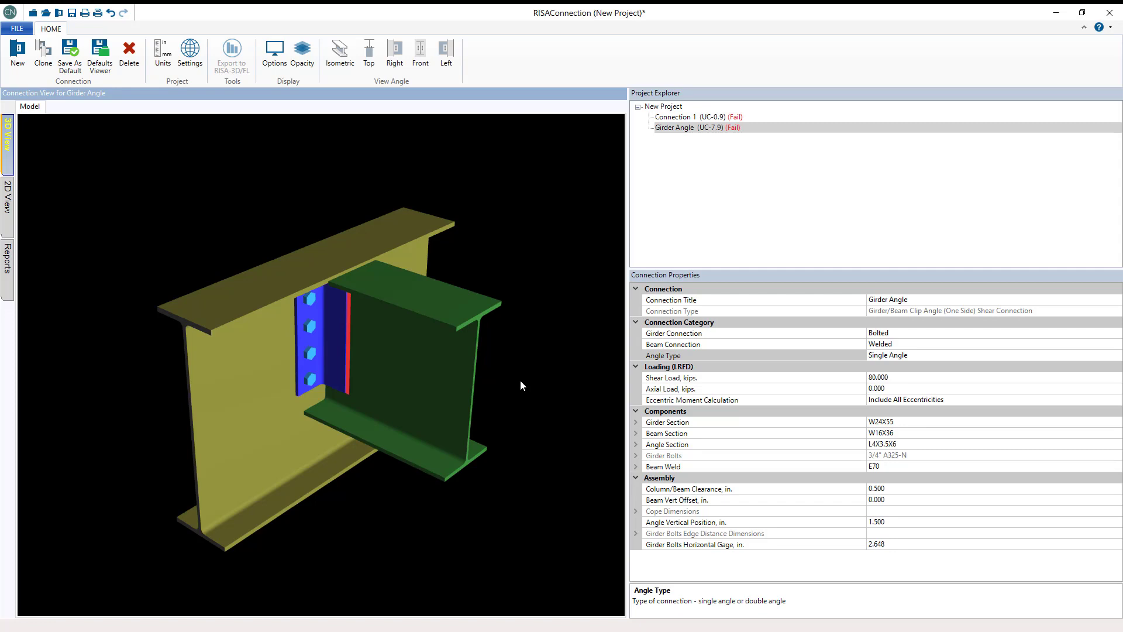
{"action": "left_click_drag", "start_coordinate": [521, 380], "coordinate": [748, 402]}
{"action": "left_click", "coordinate": [1116, 356]}
{"action": "left_click", "coordinate": [1027, 379]}
{"action": "left_click", "coordinate": [1116, 355]}
{"action": "left_click", "coordinate": [1017, 366]}
- Set the Shear Load to 45 kips
{"action": "left_click", "coordinate": [746, 367]}
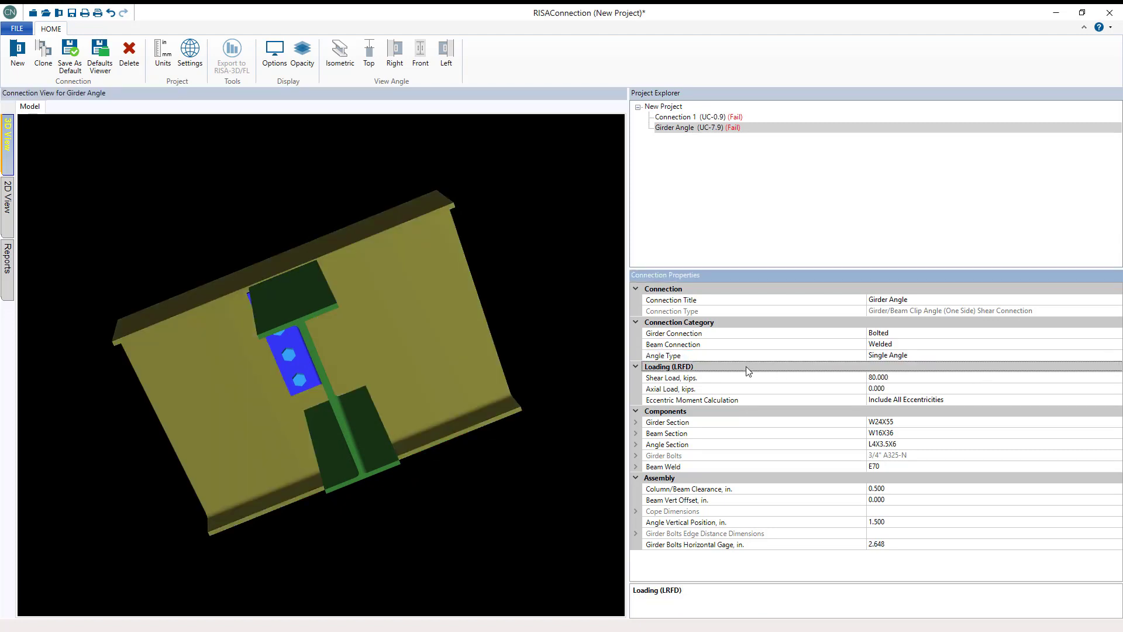
{"action": "left_click", "coordinate": [913, 377]}
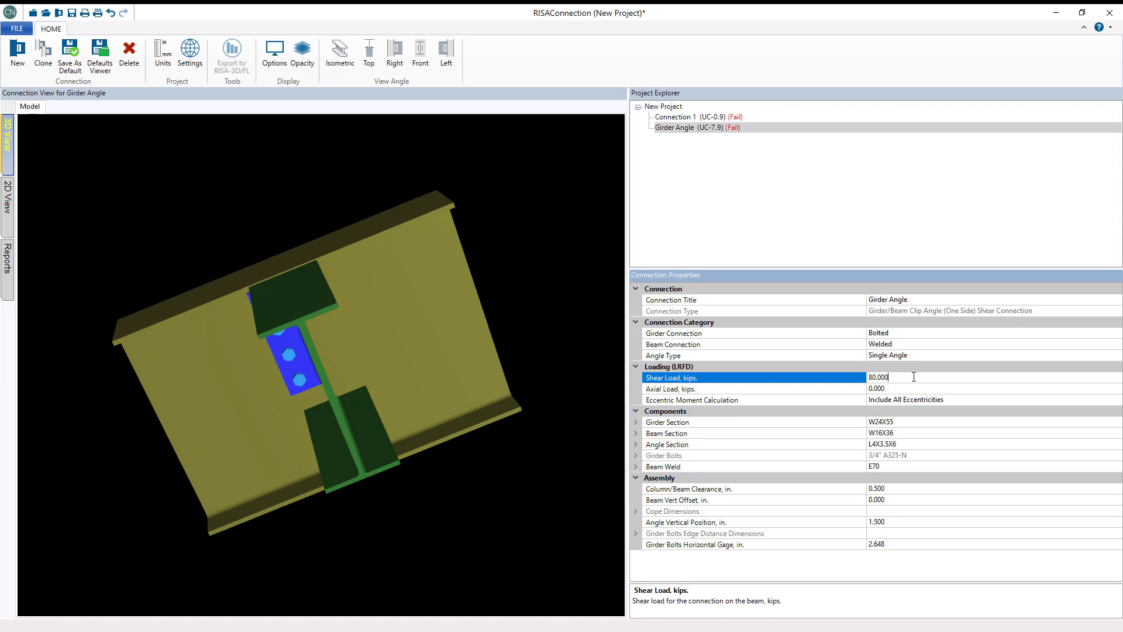
{"action": "double_click", "coordinate": [914, 377]}
{"action": "type", "text": "45"}
{"action": "left_click", "coordinate": [897, 421]}
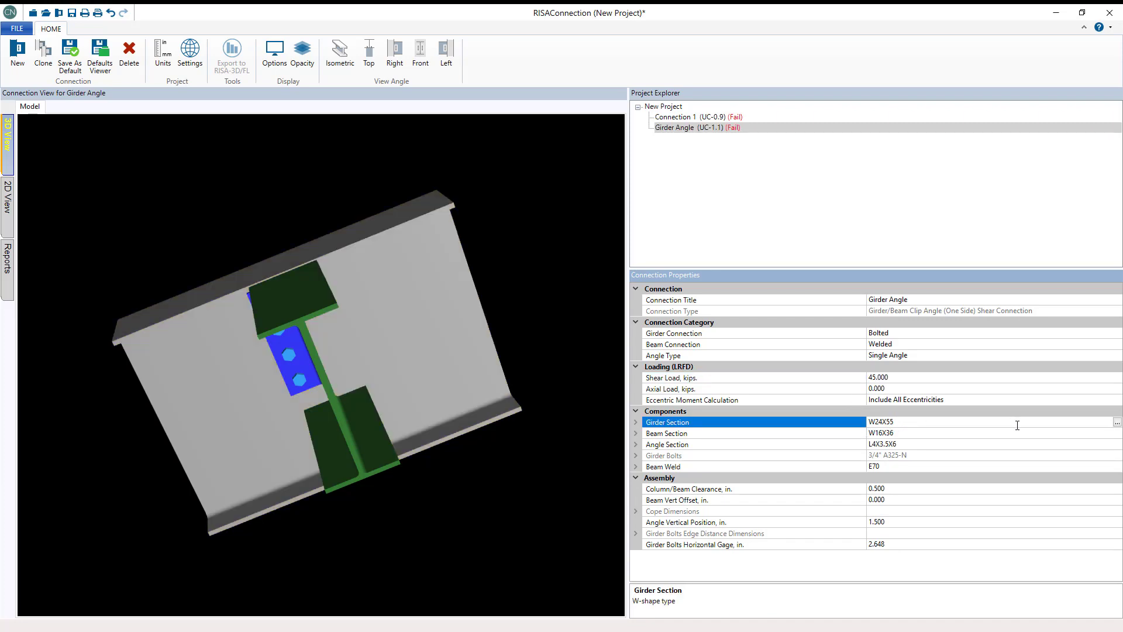
- Replace the W24X55 girder section with W24X62 from the shape list, then show the isometric view
{"action": "left_click", "coordinate": [1116, 422]}
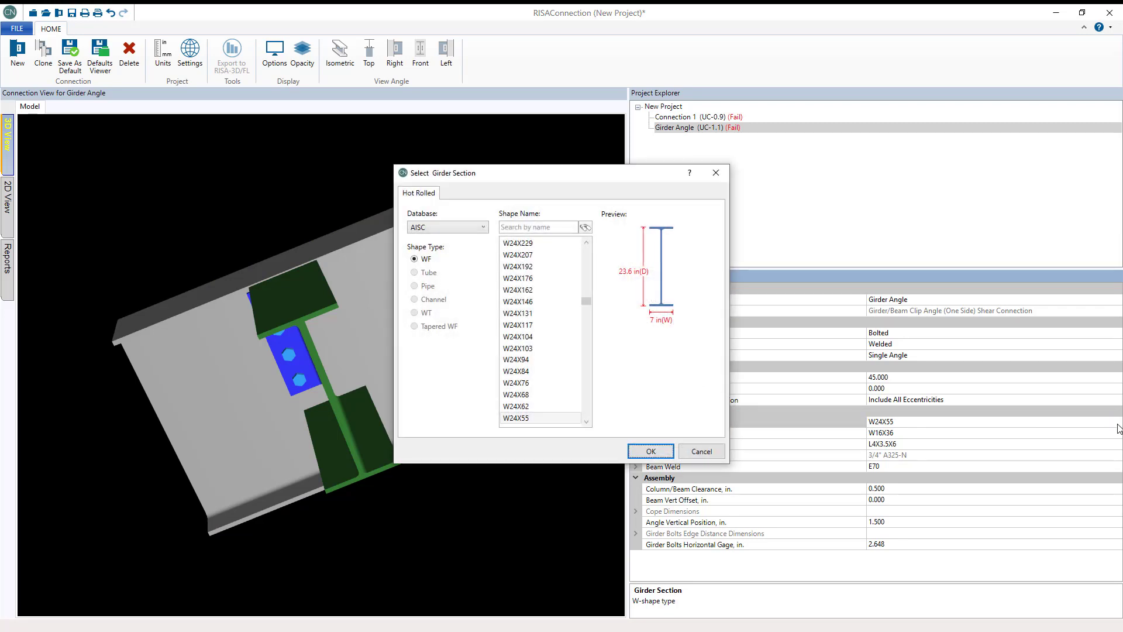
{"action": "left_click", "coordinate": [538, 408]}
{"action": "left_click", "coordinate": [538, 410]}
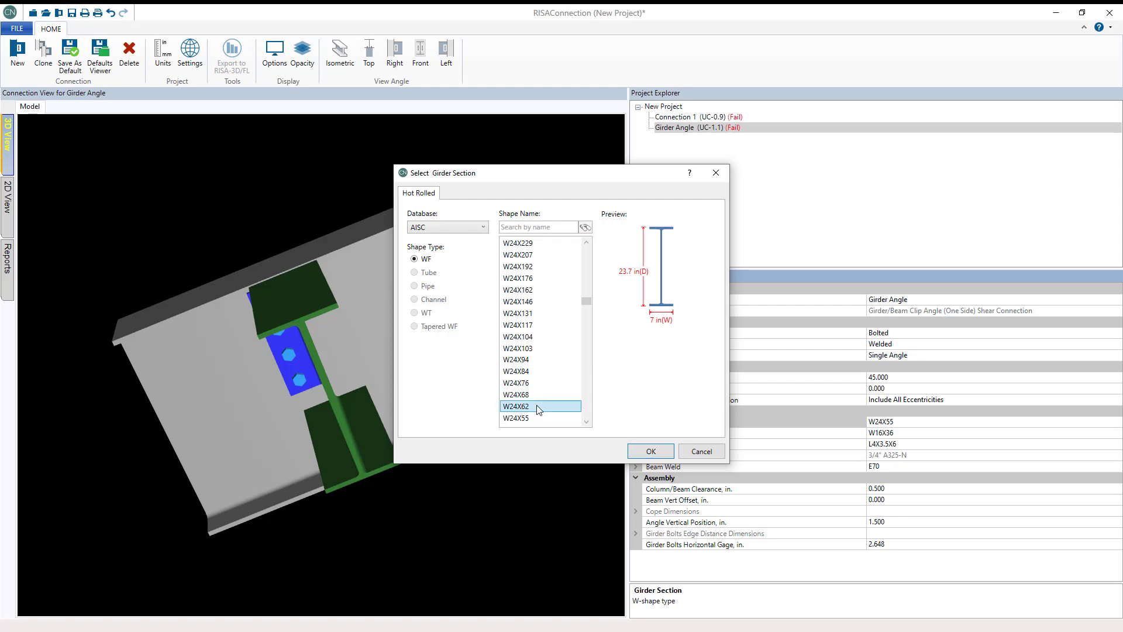
{"action": "left_click", "coordinate": [646, 451]}
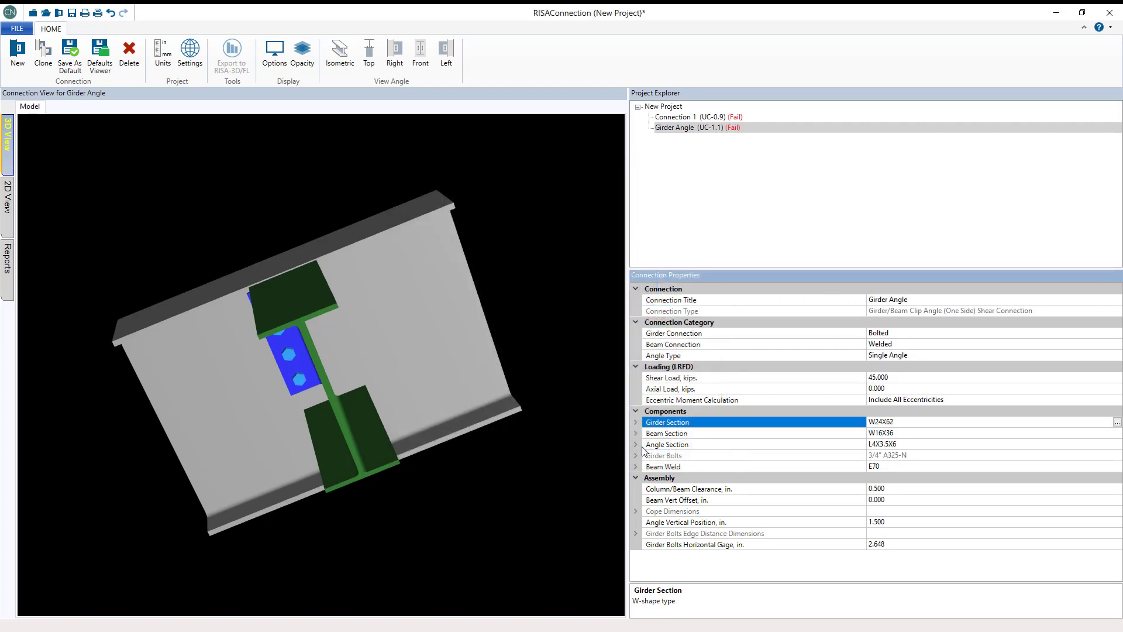
{"action": "left_click", "coordinate": [339, 55]}
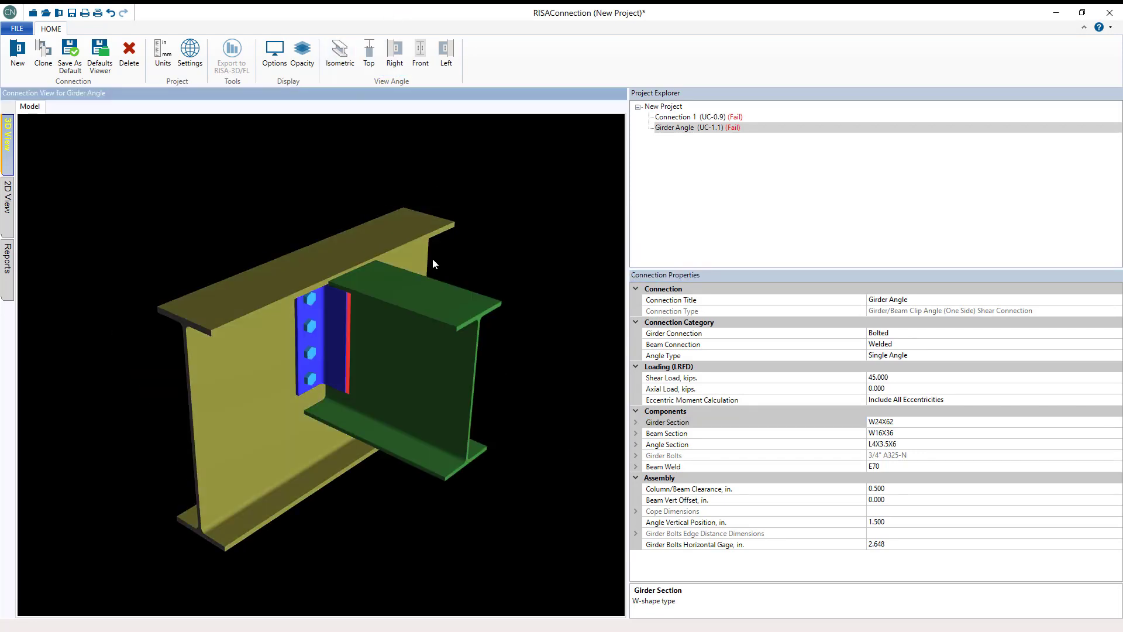
- Overwrite the W16X36 beam section value with w18x35
{"action": "left_click", "coordinate": [898, 435]}
{"action": "left_click_drag", "start_coordinate": [898, 435], "coordinate": [845, 441]}
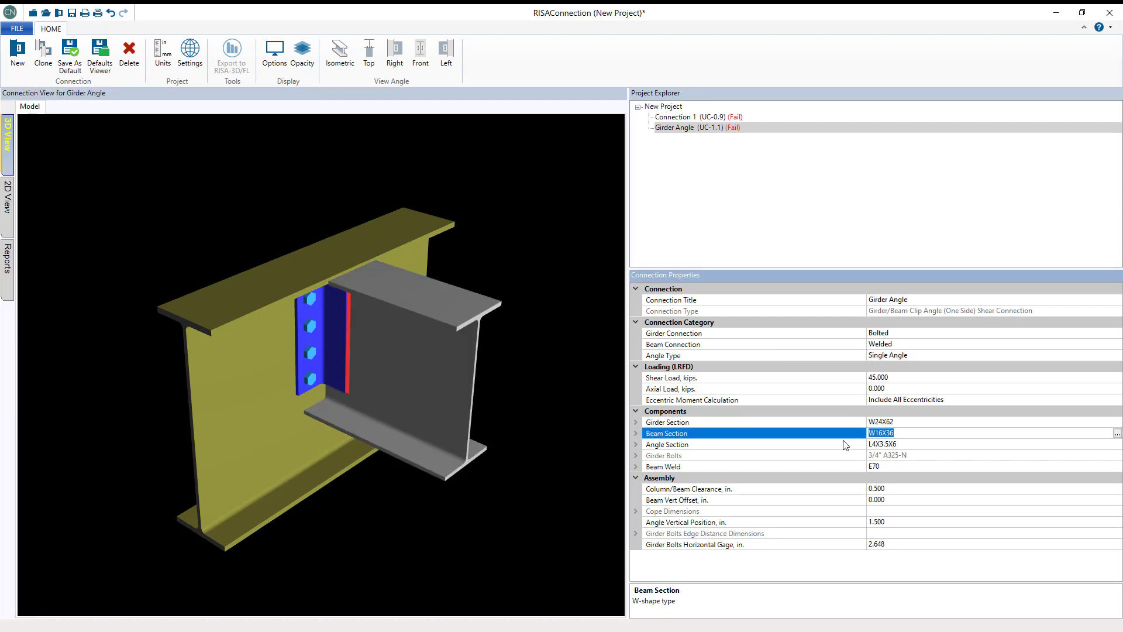
{"action": "type", "text": "w18x35"}
{"action": "key", "text": "Return"}
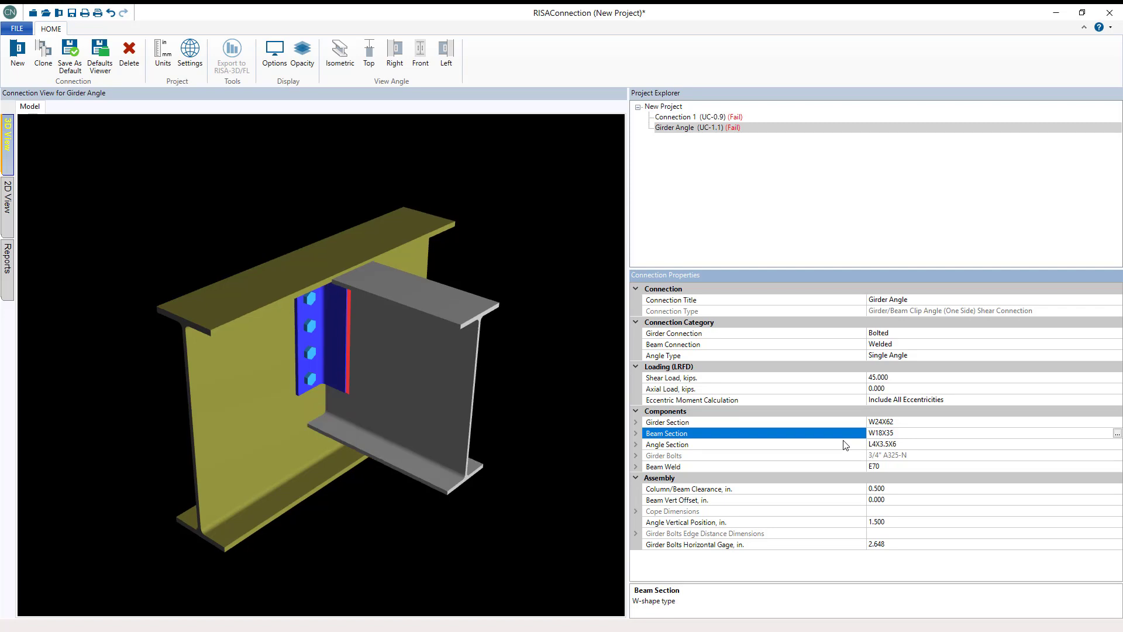
- Set the angle section to L4X3X8 by filtering the shape list for l4x3
{"action": "left_click", "coordinate": [636, 423]}
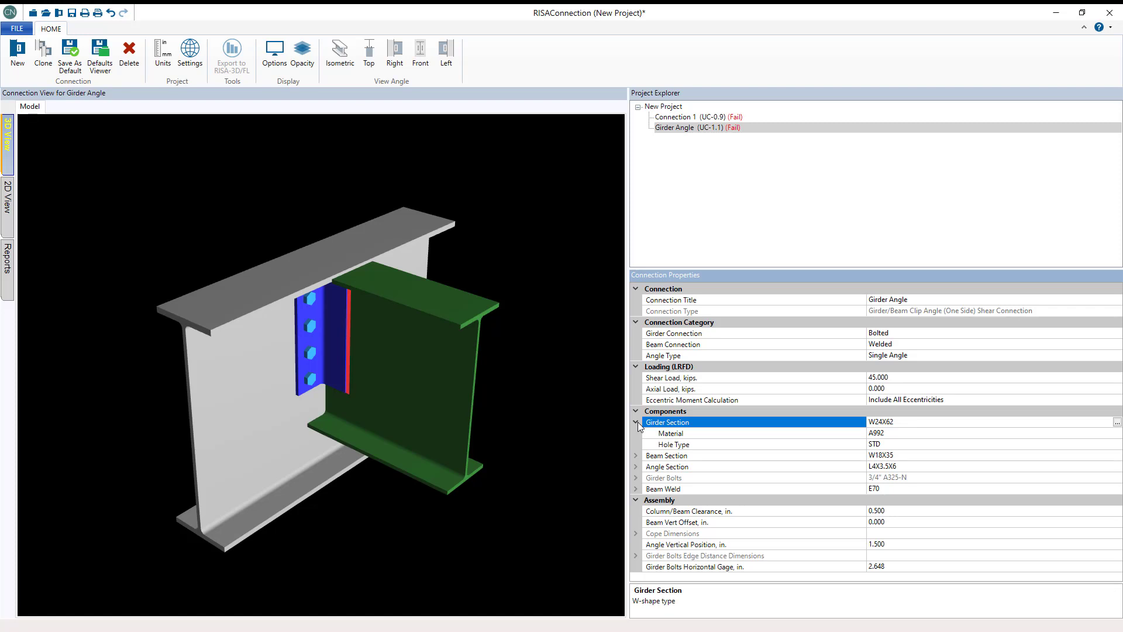
{"action": "left_click", "coordinate": [636, 466]}
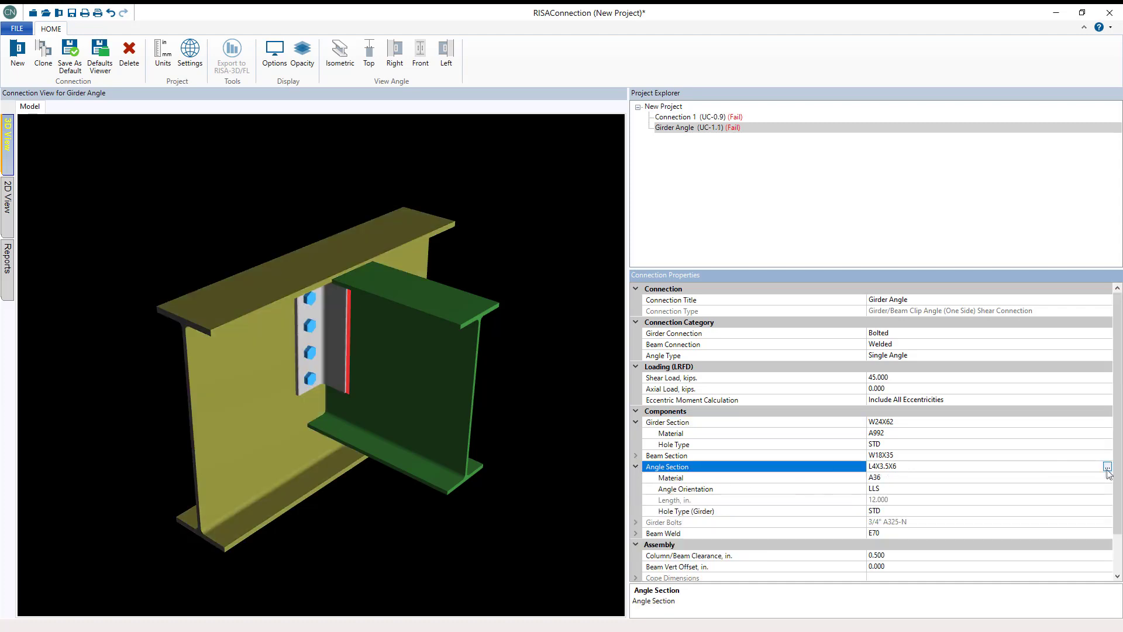
{"action": "left_click", "coordinate": [1107, 466]}
{"action": "type", "text": "l4x3"}
{"action": "left_click", "coordinate": [533, 301]}
{"action": "left_click", "coordinate": [650, 451]}
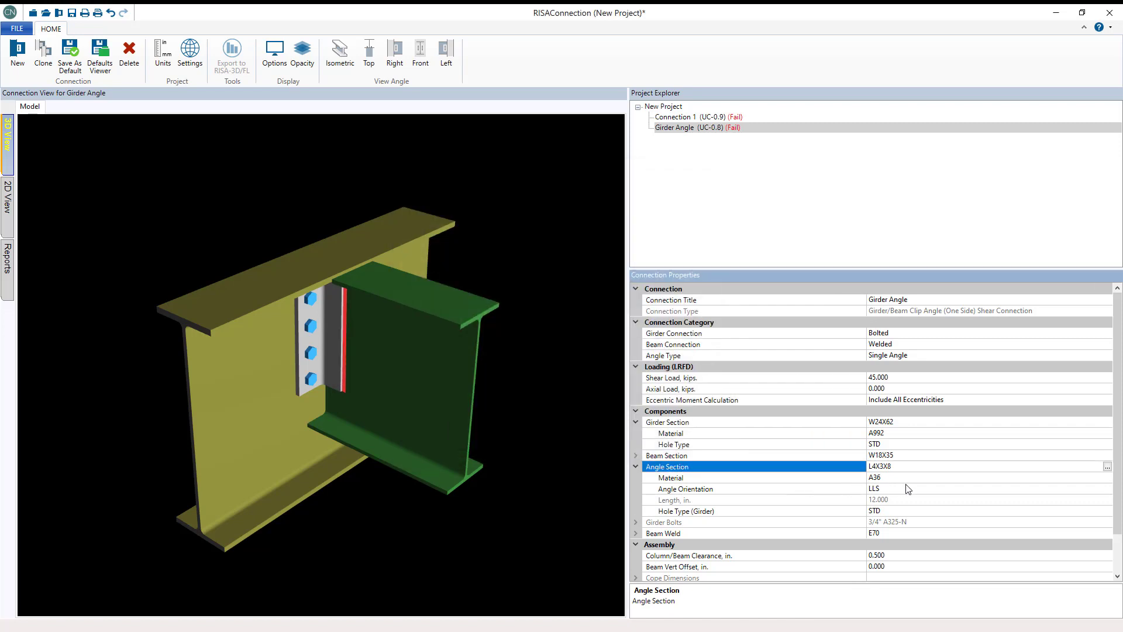
- Give the angle's girder-side holes the SSLH slotted hole type
{"action": "left_click", "coordinate": [1091, 445]}
{"action": "left_click", "coordinate": [1107, 444]}
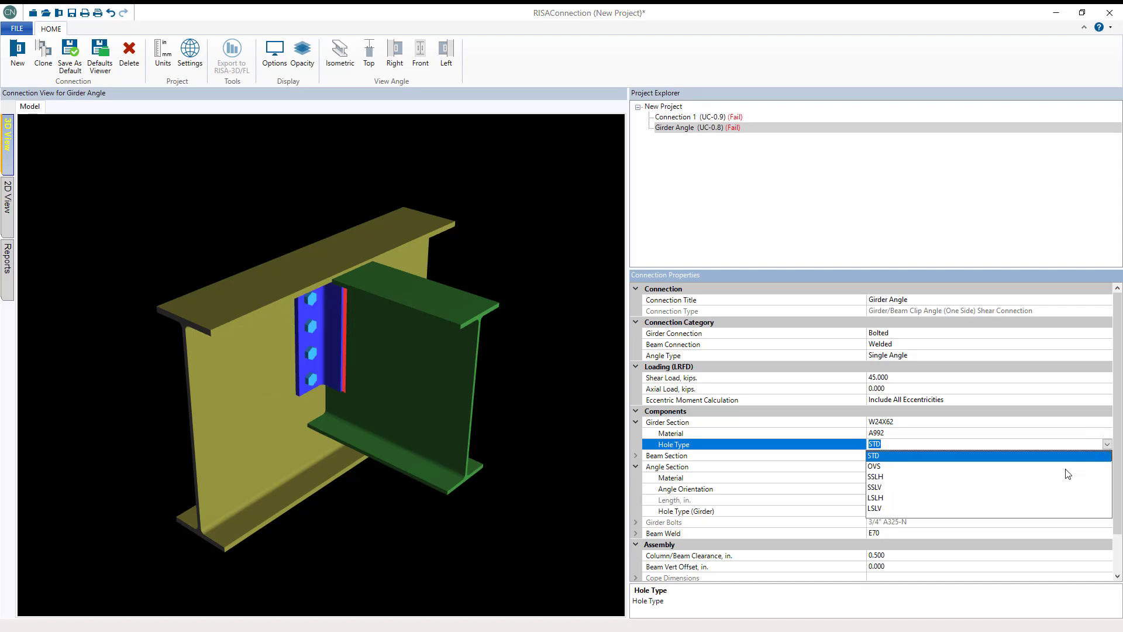
{"action": "left_click", "coordinate": [856, 511]}
{"action": "left_click", "coordinate": [871, 512]}
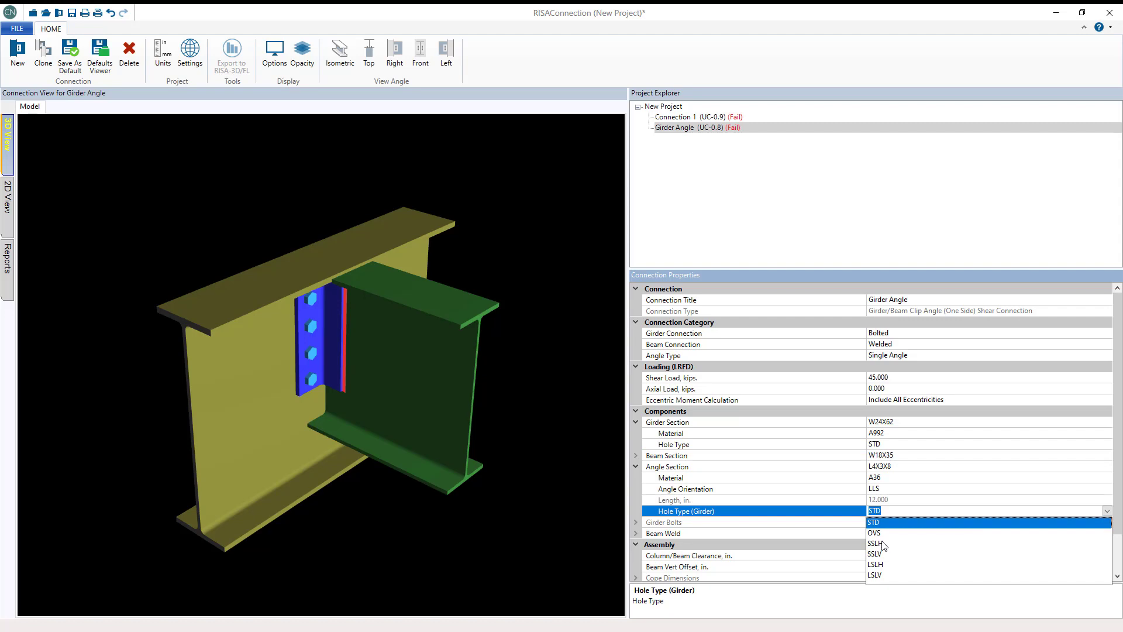
{"action": "left_click", "coordinate": [877, 544]}
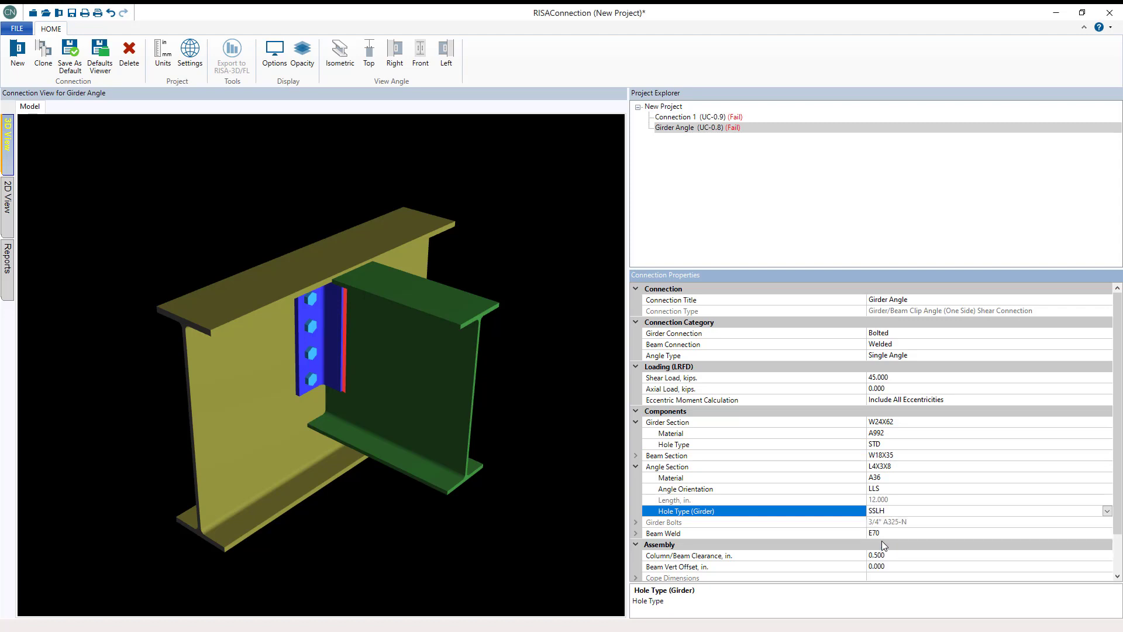
- Show the 2D Front view with bolts hidden, zoomed in on the angle's slotted holes
{"action": "left_click", "coordinate": [8, 200]}
{"action": "left_click", "coordinate": [71, 109]}
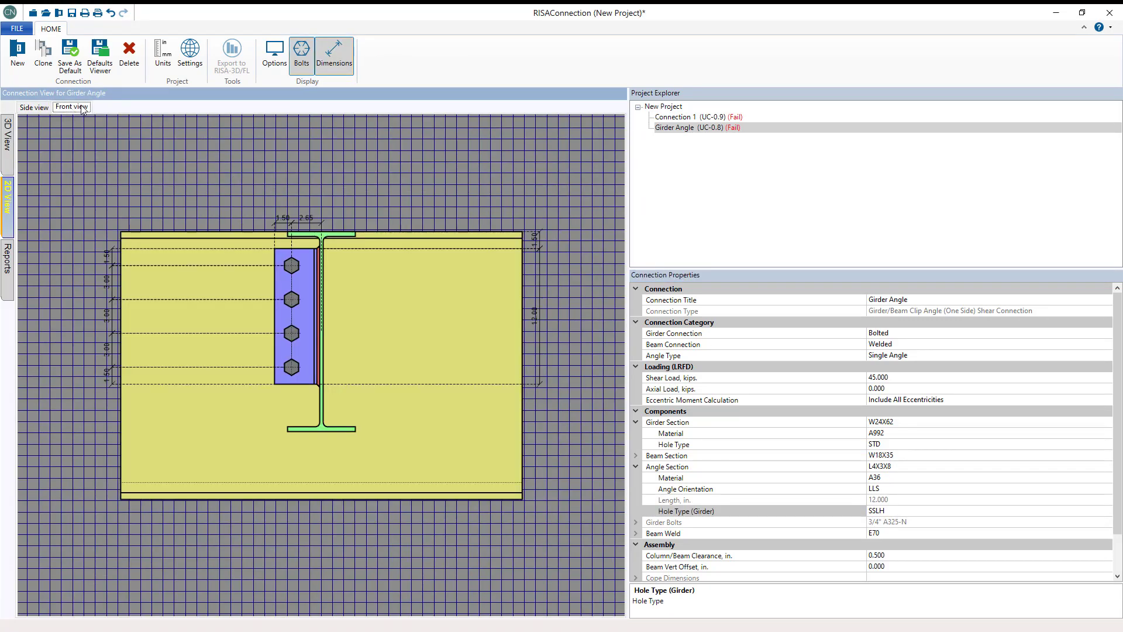
{"action": "left_click", "coordinate": [302, 62]}
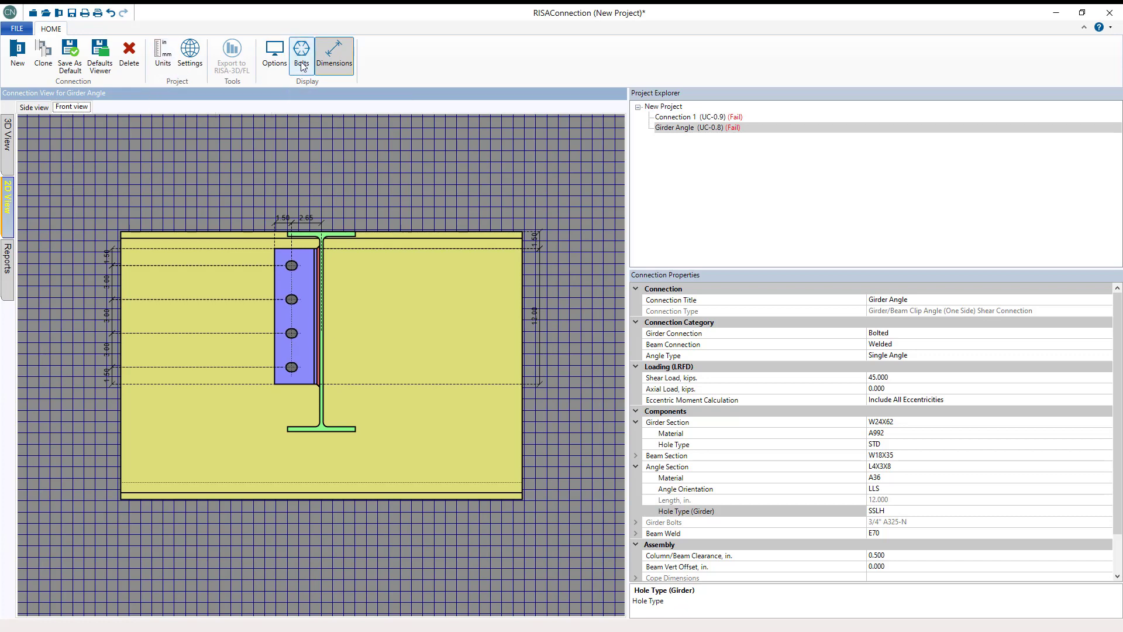
{"action": "scroll", "coordinate": [292, 280], "scroll_direction": "up", "scroll_amount": 2}
{"action": "scroll", "coordinate": [293, 280], "scroll_direction": "up", "scroll_amount": 3}
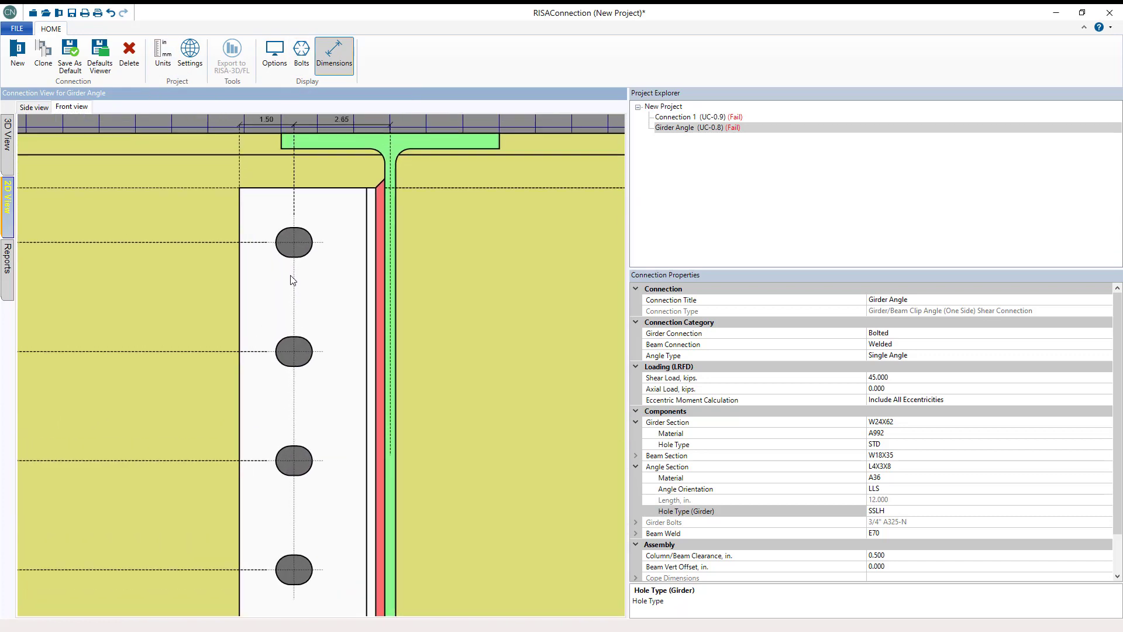
{"action": "left_click", "coordinate": [294, 251]}
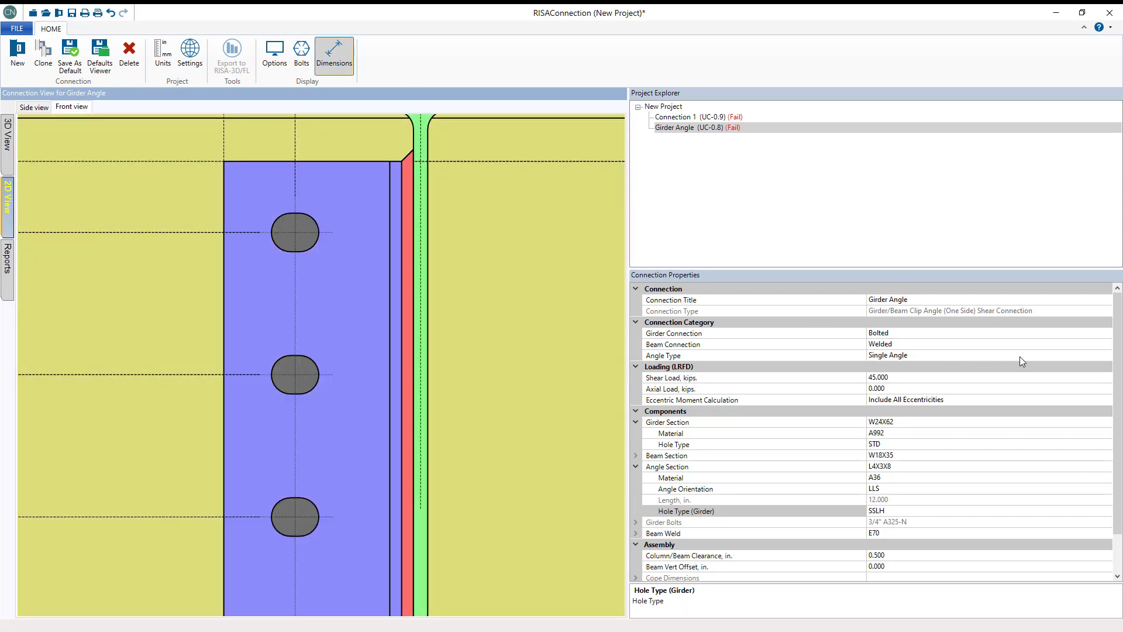
{"action": "left_click", "coordinate": [636, 533]}
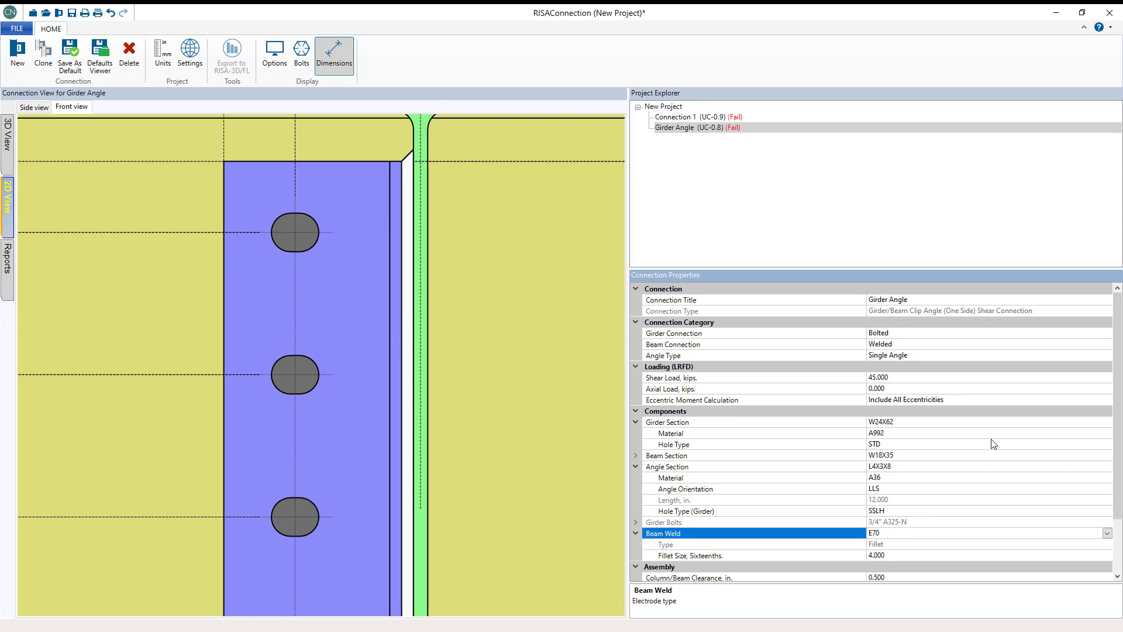
- Make the angle's girder connection Welded and its beam connection Bolted
{"action": "left_click", "coordinate": [1107, 333]}
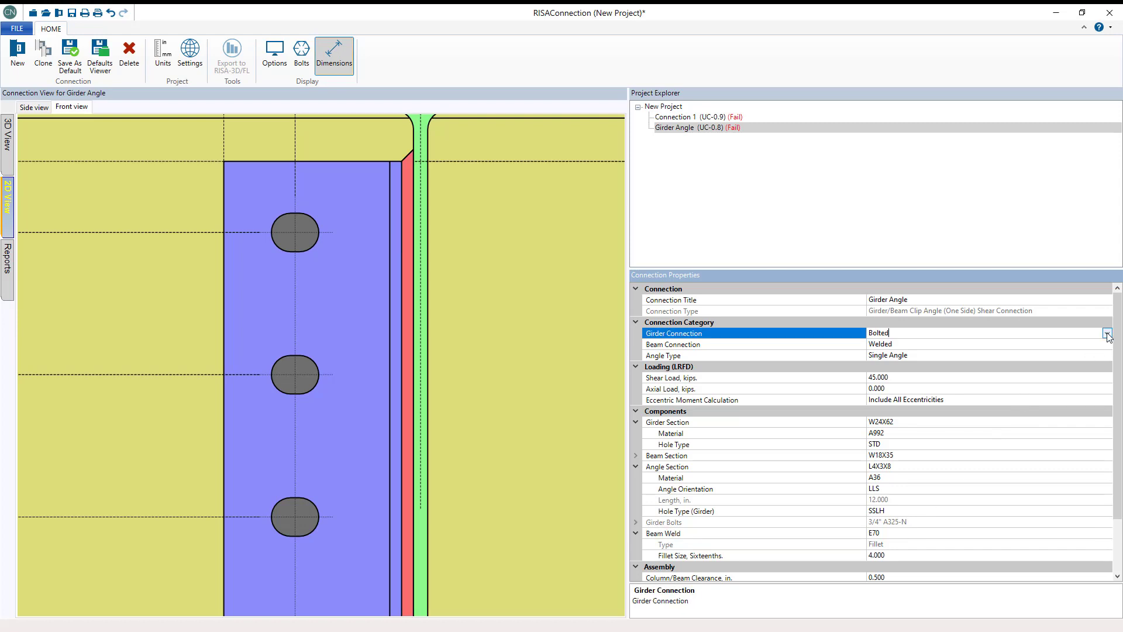
{"action": "left_click", "coordinate": [1107, 333]}
{"action": "left_click", "coordinate": [1016, 354]}
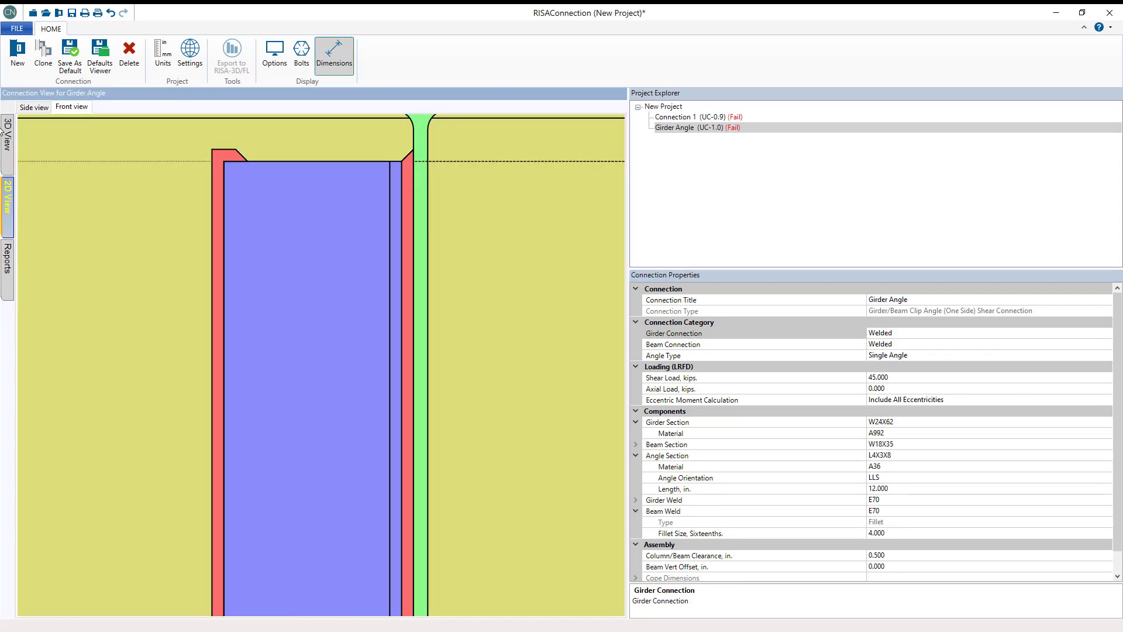
{"action": "left_click", "coordinate": [8, 135]}
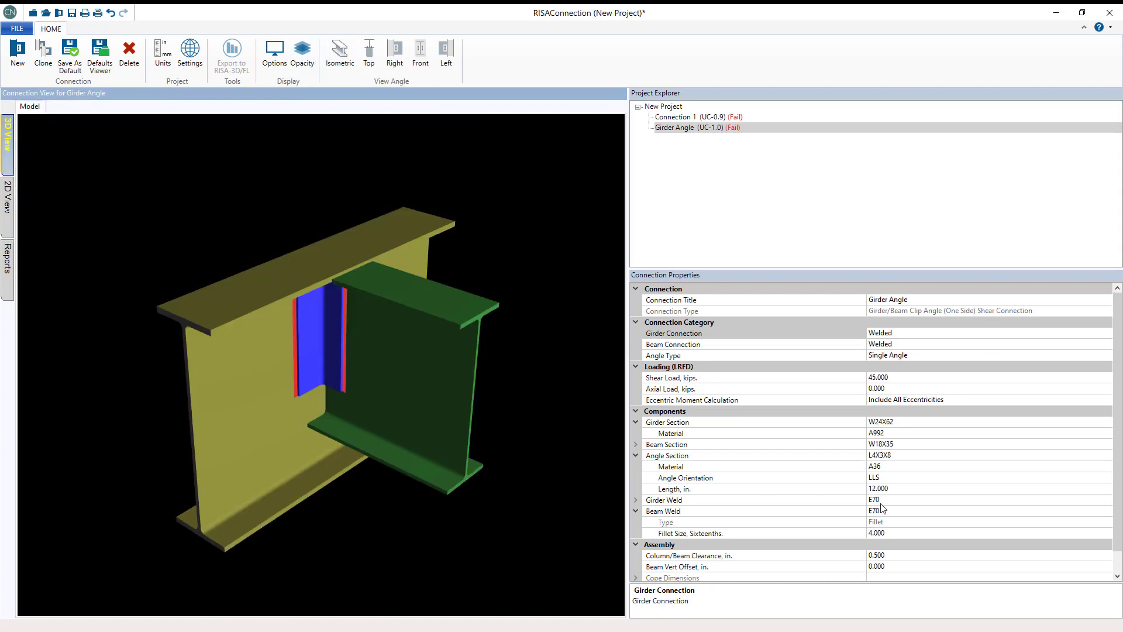
{"action": "left_click", "coordinate": [1059, 345]}
{"action": "left_click", "coordinate": [1107, 344]}
{"action": "left_click", "coordinate": [936, 366]}
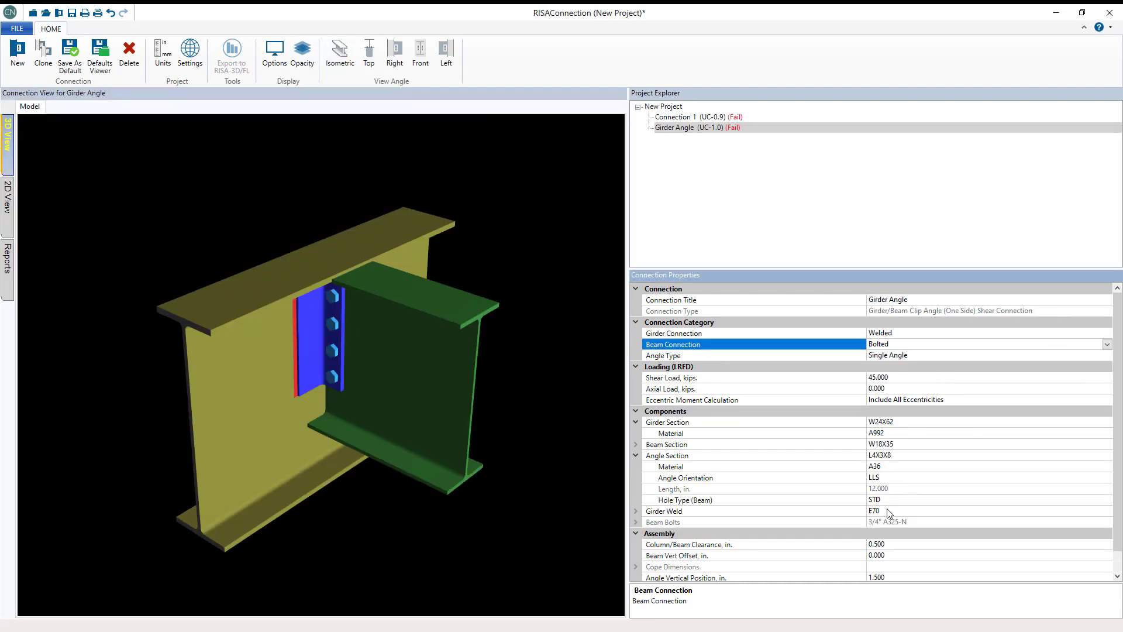
- Set the girder weld fillet size to 5/16 and the beam bolts to A325-N, 1" diameter
{"action": "left_click", "coordinate": [637, 512]}
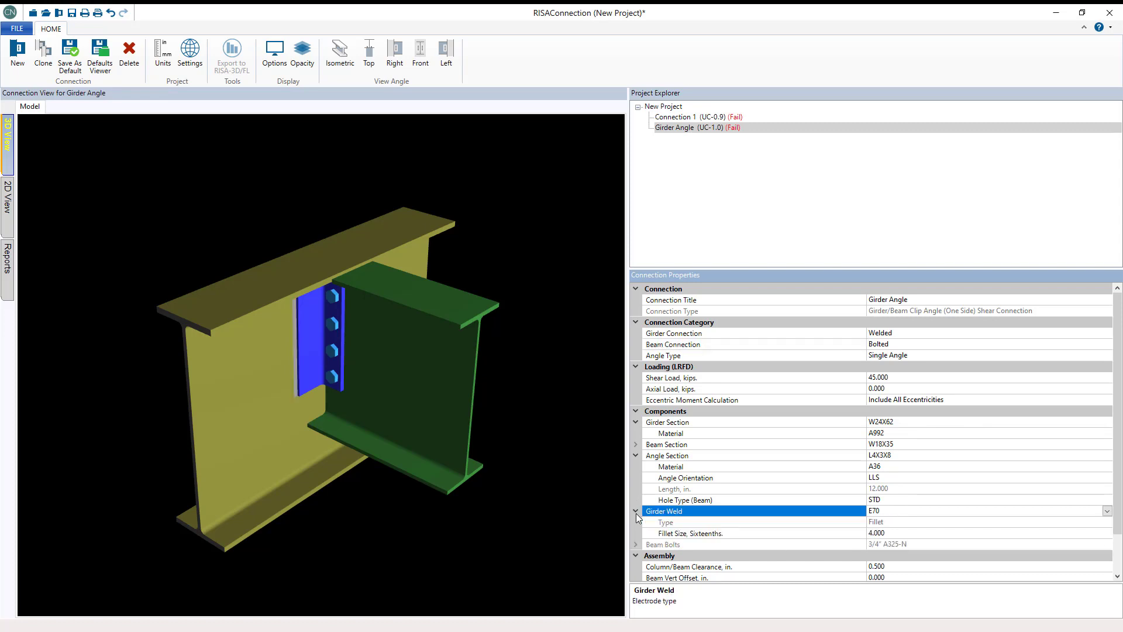
{"action": "left_click", "coordinate": [896, 532]}
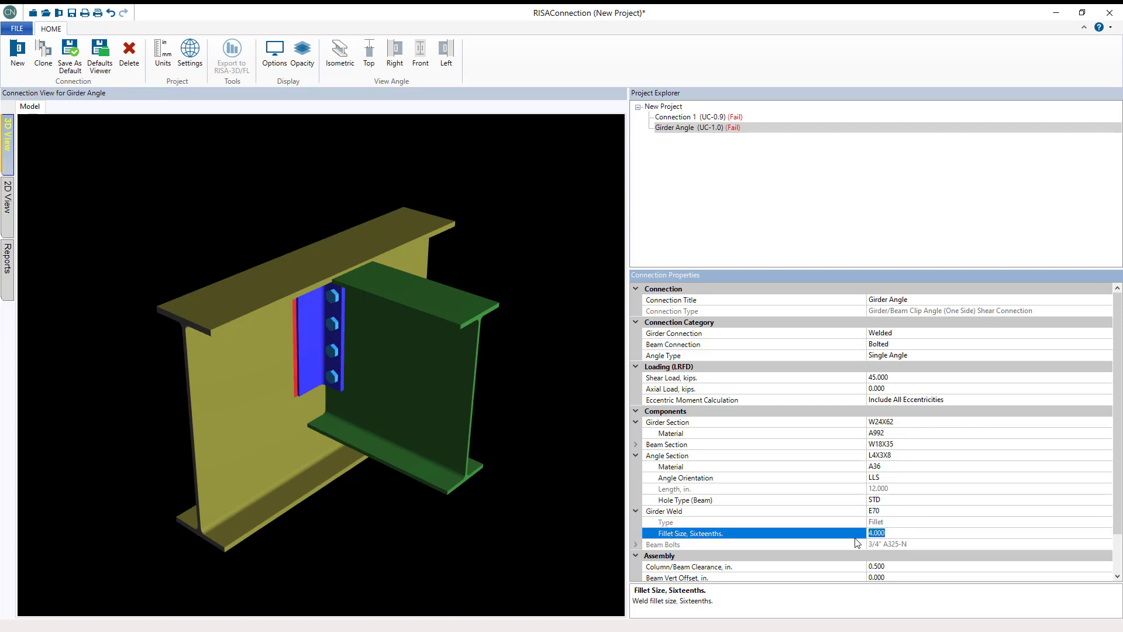
{"action": "left_click", "coordinate": [638, 545]}
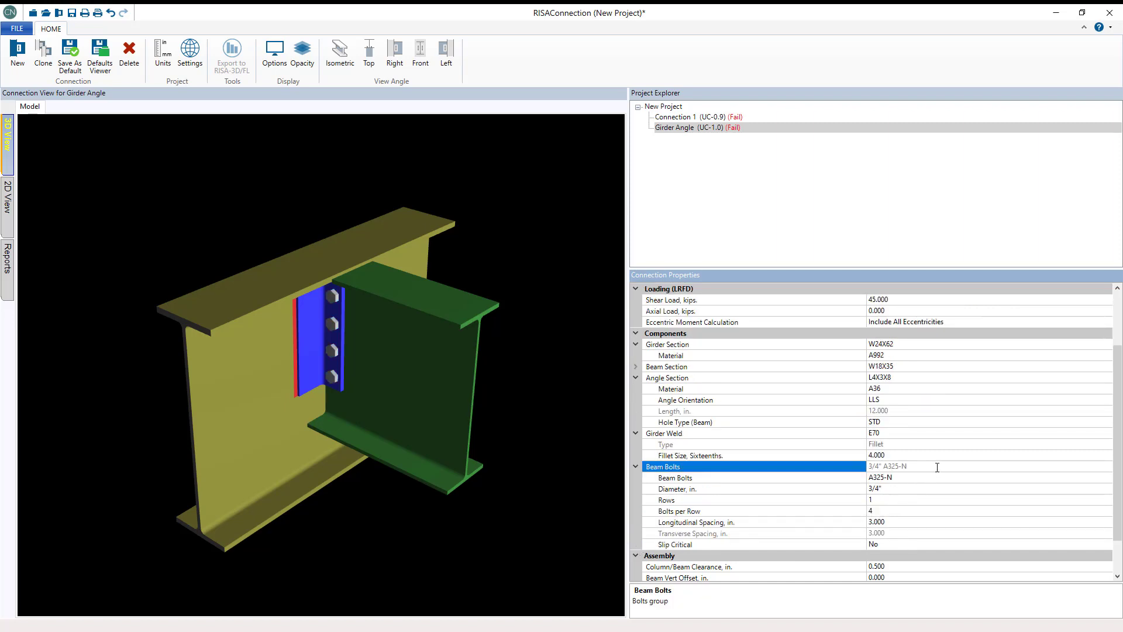
{"action": "left_click", "coordinate": [917, 478]}
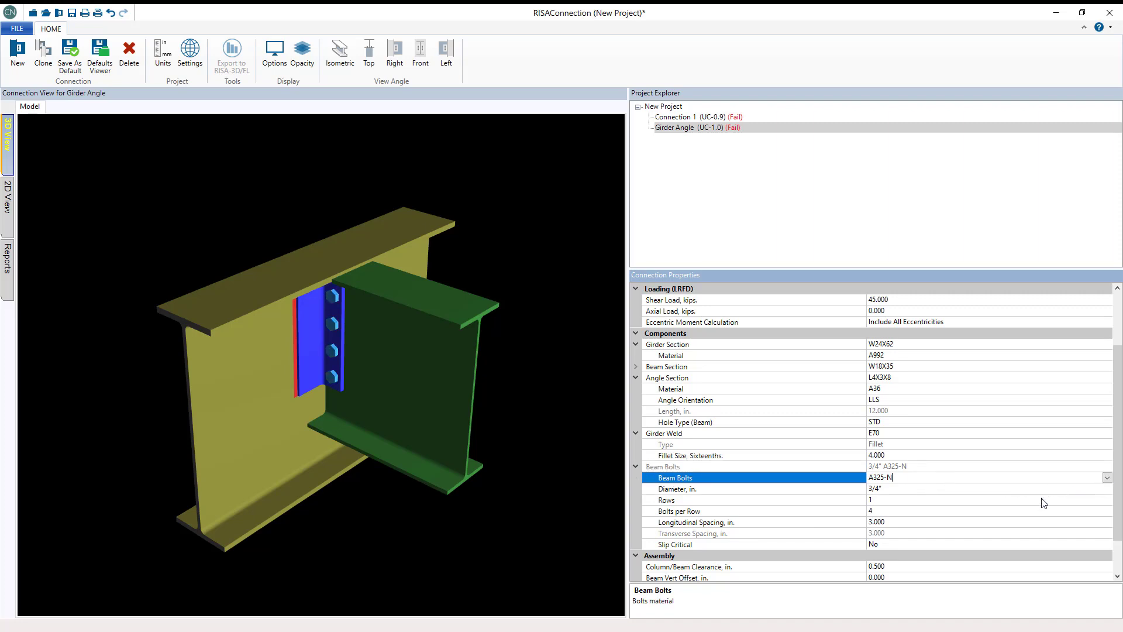
{"action": "key", "text": "Down"}
{"action": "key", "text": "Down"}
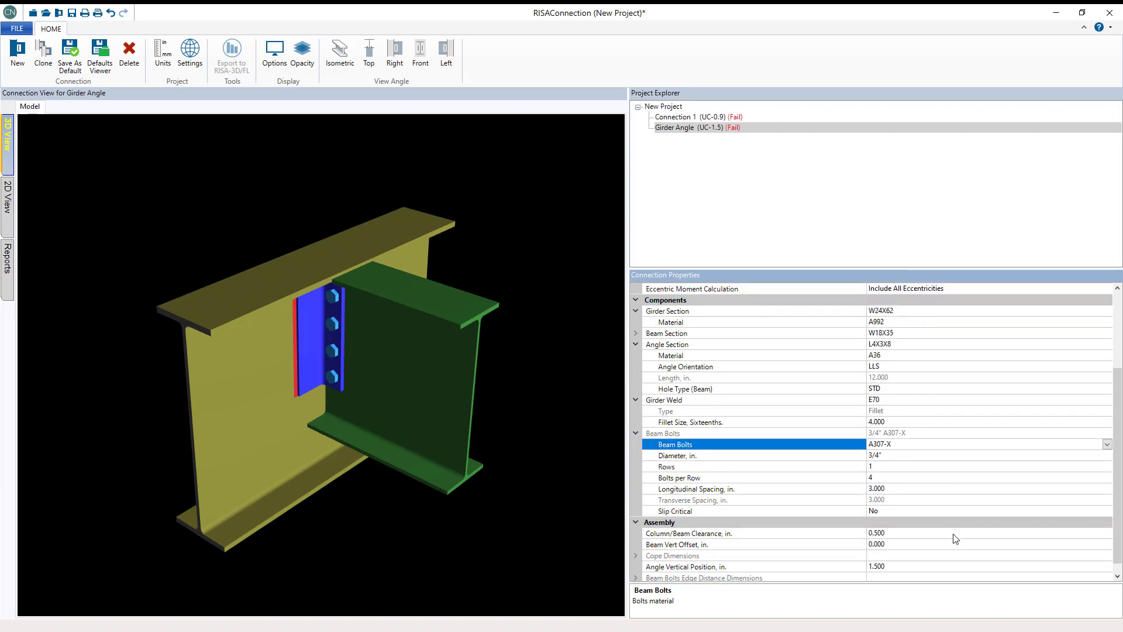
{"action": "key", "text": "Up"}
{"action": "key", "text": "Up"}
{"action": "left_click", "coordinate": [939, 457]}
{"action": "left_click", "coordinate": [1107, 455]}
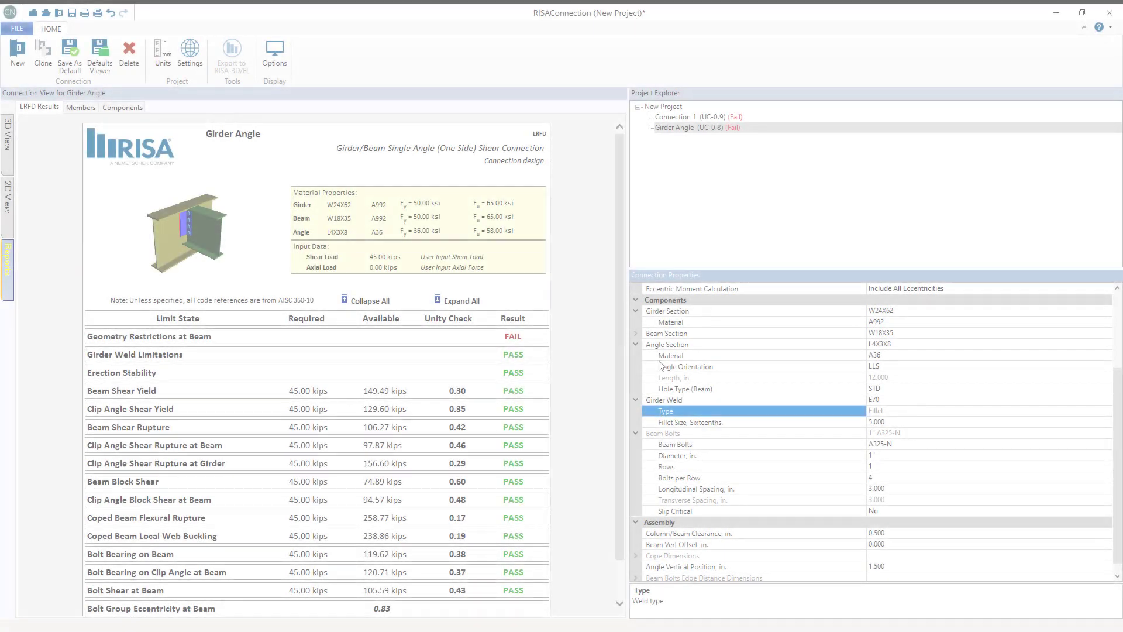
- Expand Geometry Restrictions at Beam in the report and drop the beam bolt diameter to 3/4"
{"action": "left_click", "coordinate": [408, 338]}
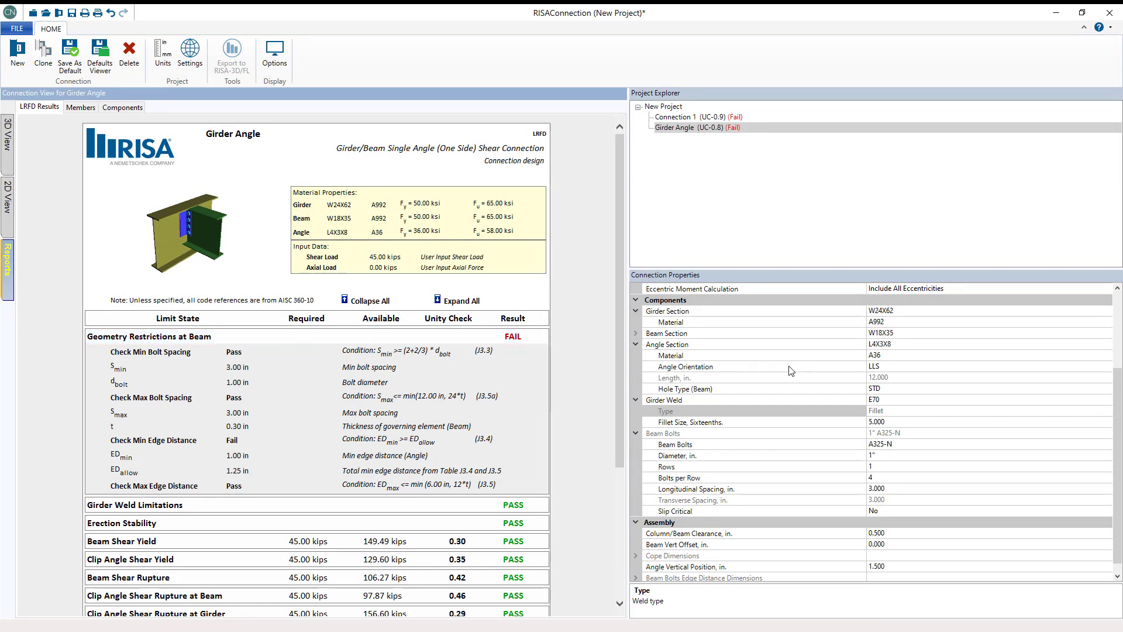
{"action": "left_click", "coordinate": [906, 454]}
{"action": "left_click", "coordinate": [907, 456]}
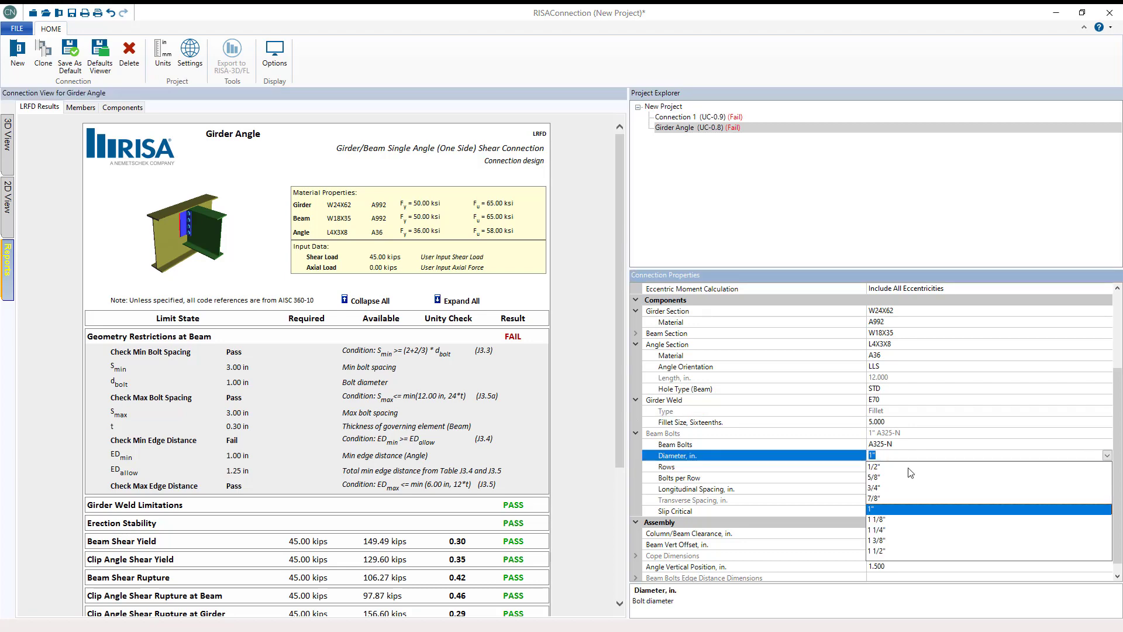
{"action": "left_click", "coordinate": [875, 488]}
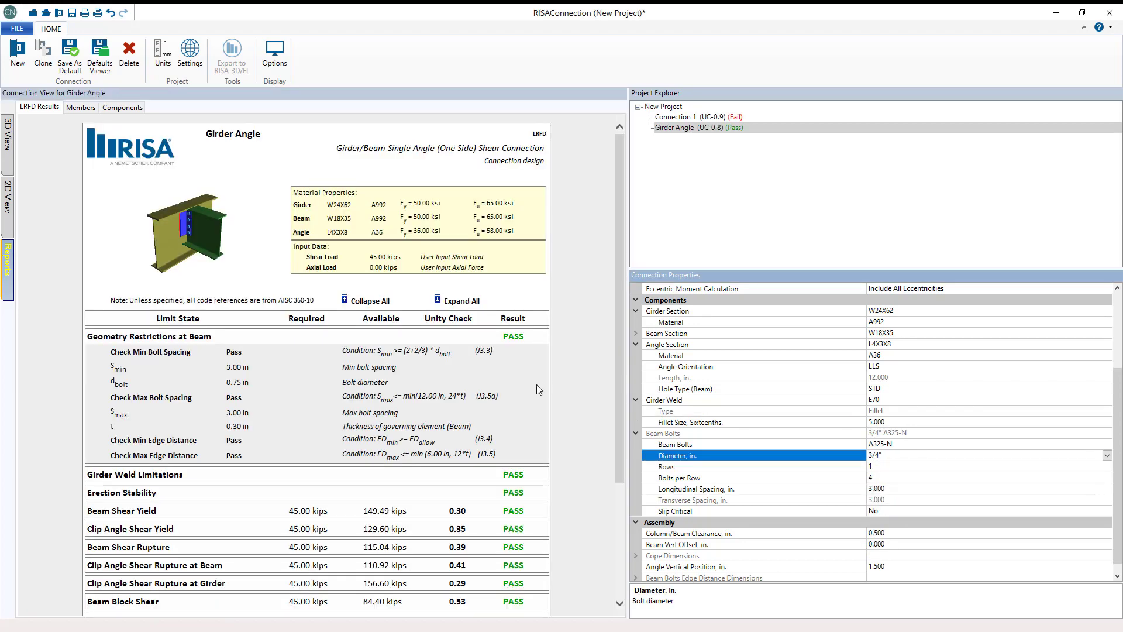